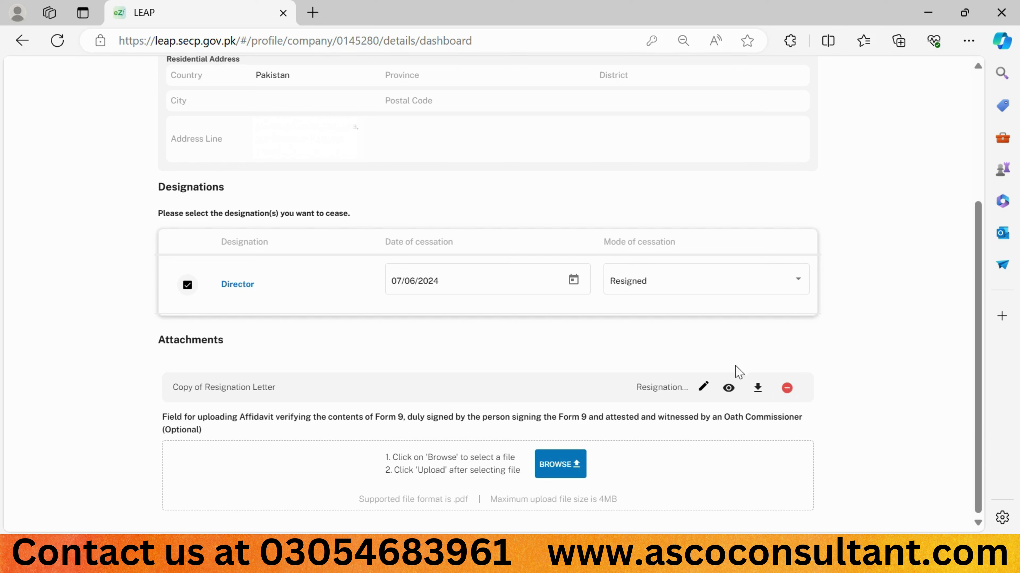
click(313, 12)
click(246, 7)
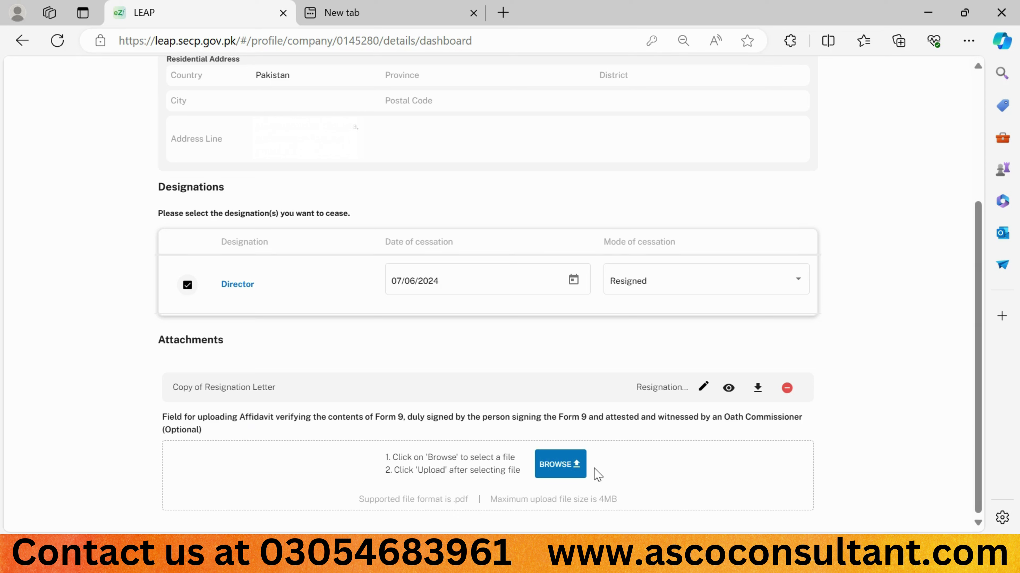
Step: Upload the affidavit verifying the contents of Form 9 and complete the resigned director's cessation entry
click(570, 466)
double_click(186, 152)
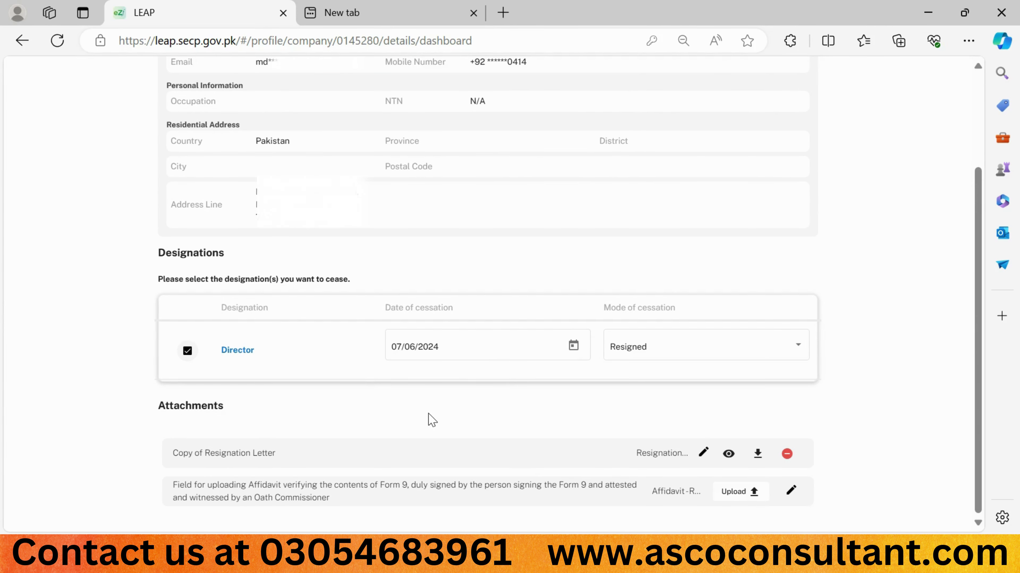
click(747, 492)
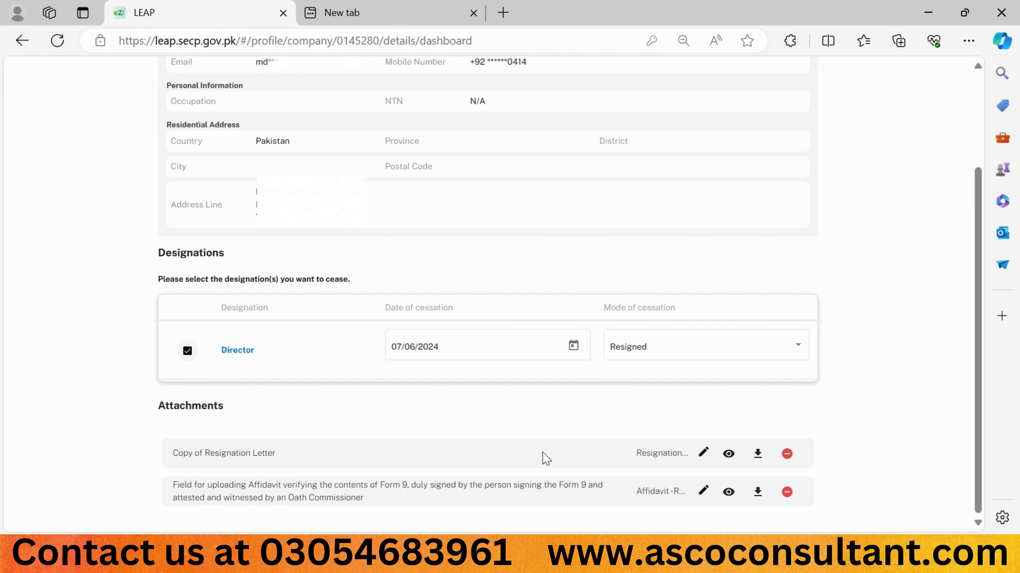
scroll(449, 330, up, 3)
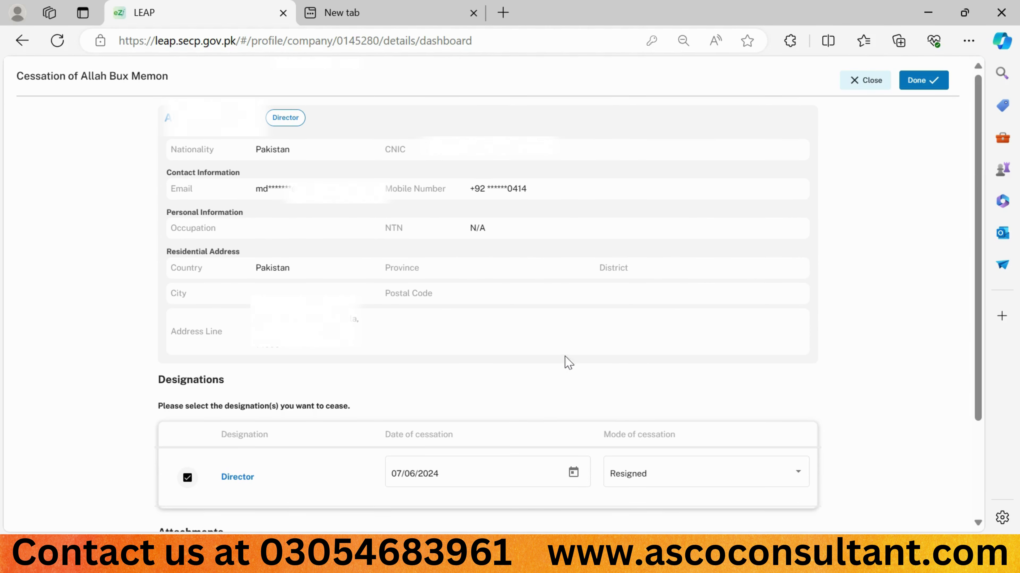
click(924, 81)
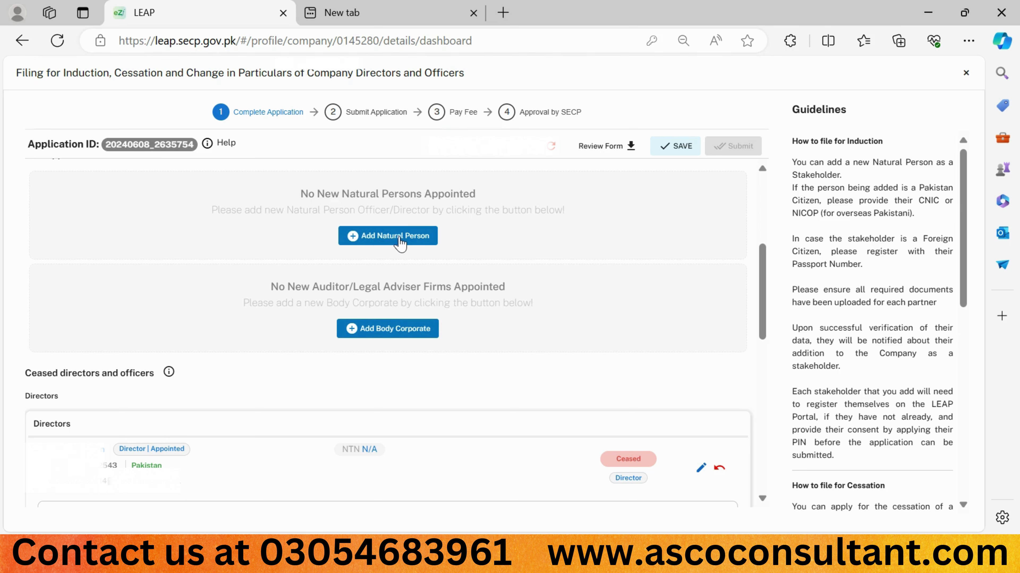
Step: Start adding a natural person with the Director designation, induction date 07/06/2024 and mode of induction Appointed
click(410, 237)
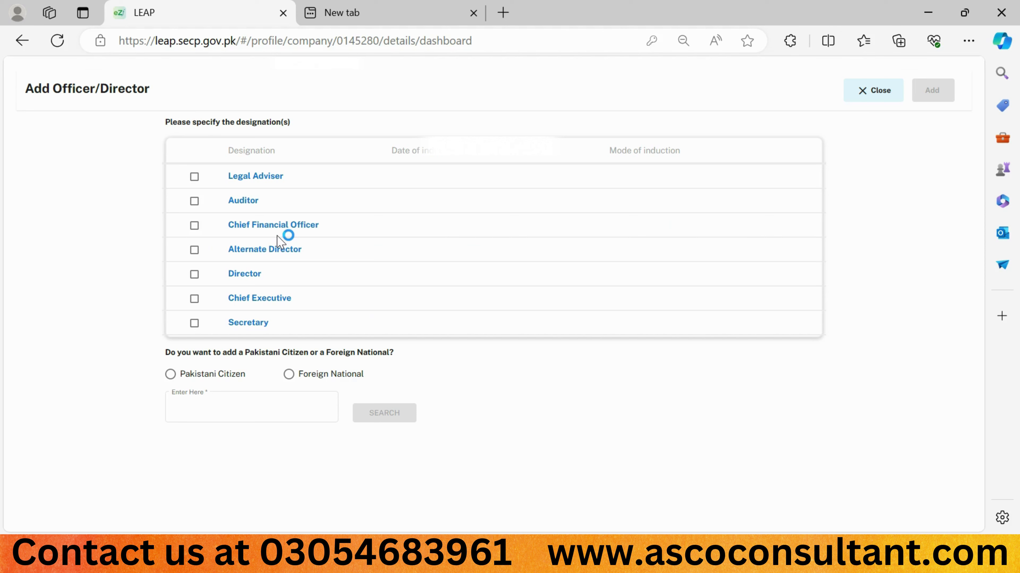
click(194, 274)
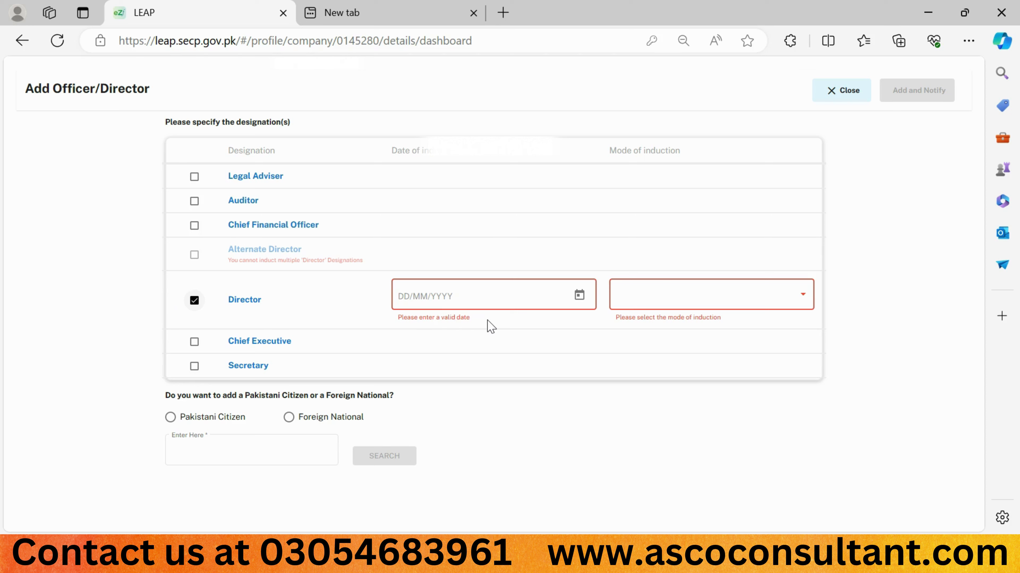
click(579, 295)
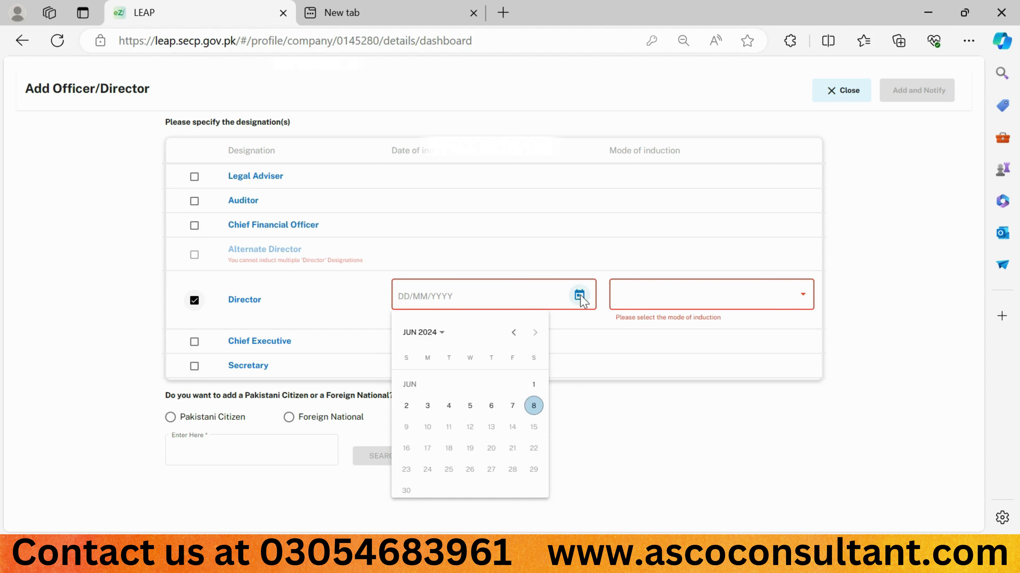
click(512, 405)
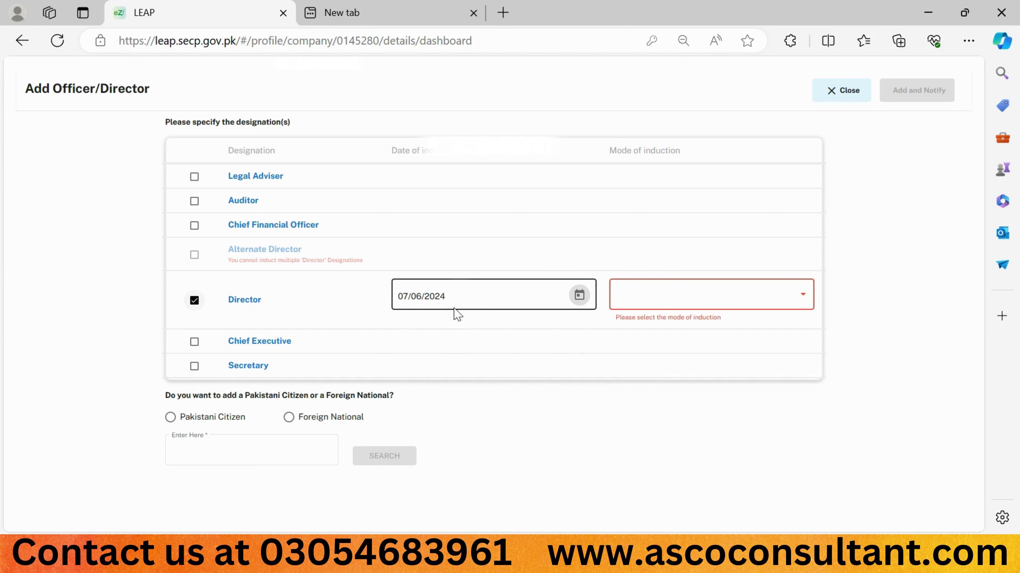
click(579, 295)
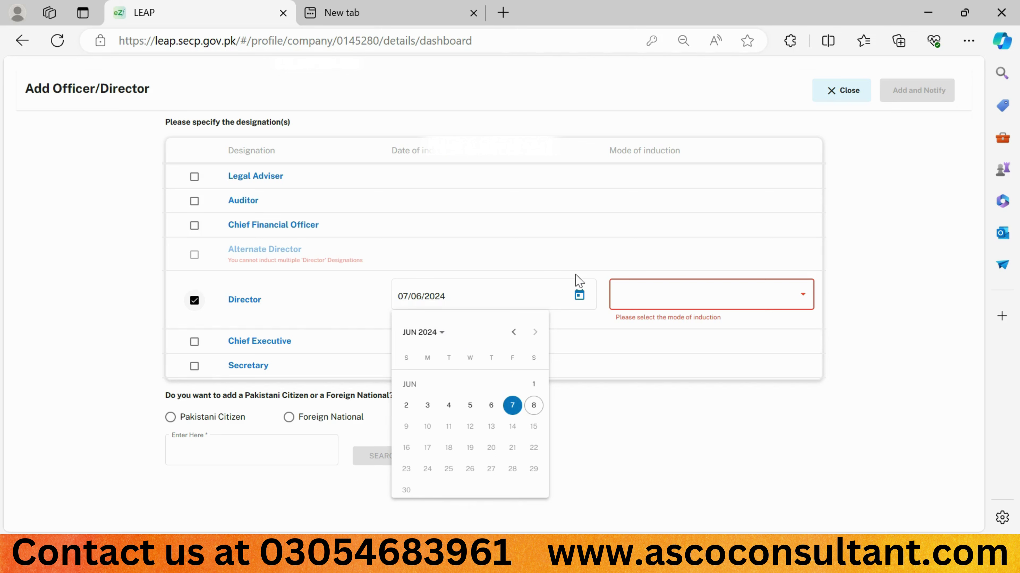
click(582, 273)
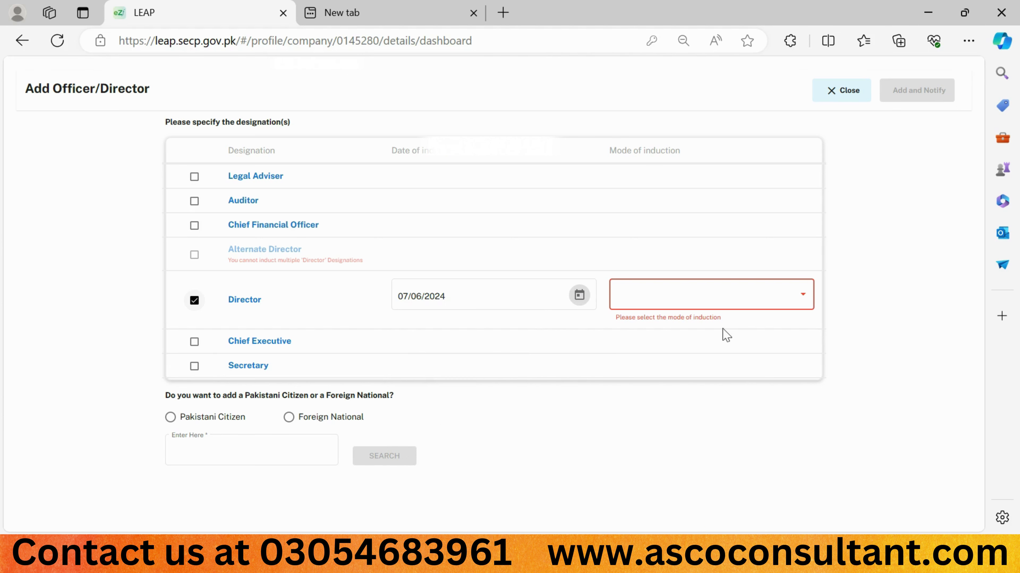
click(801, 301)
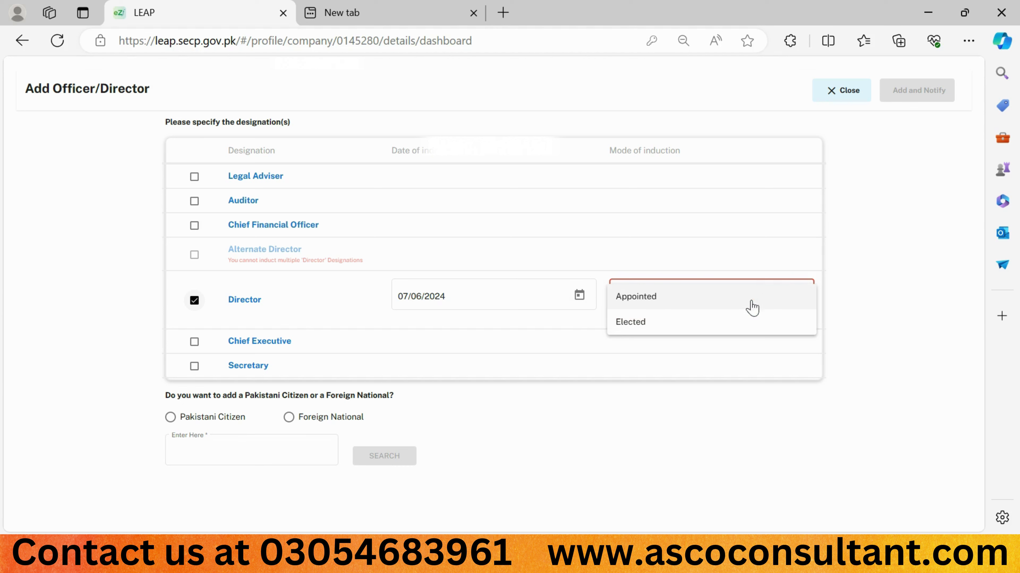
click(652, 304)
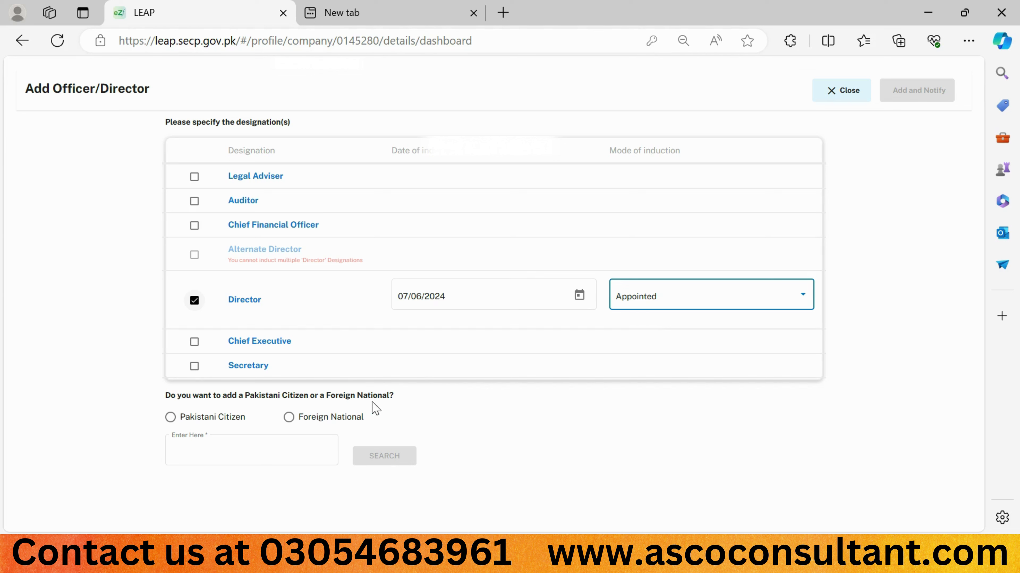
Step: Choose Pakistani Citizen and CNIC, enter the new director's CNIC number and search for the registered user
click(170, 418)
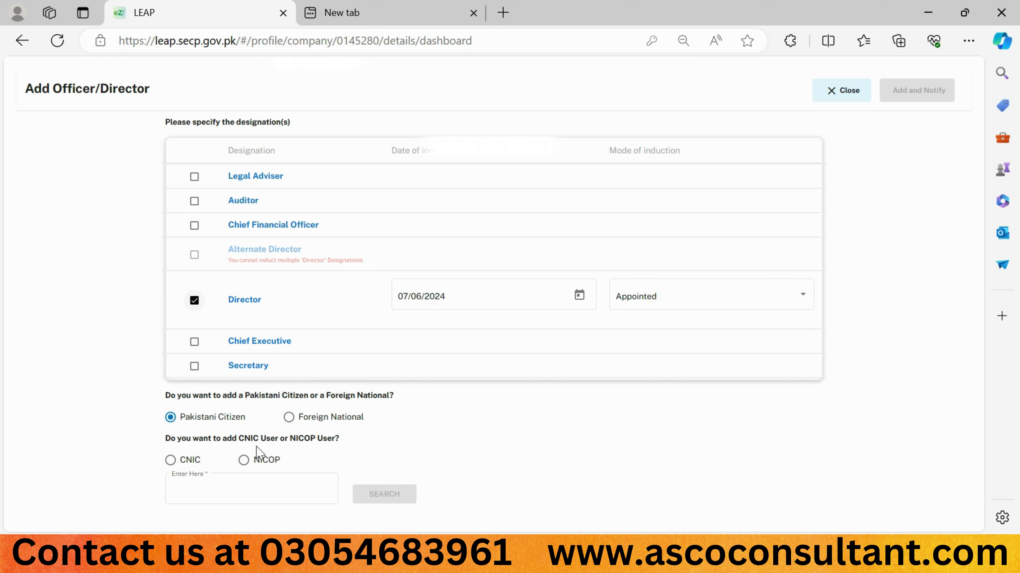
click(171, 461)
click(256, 489)
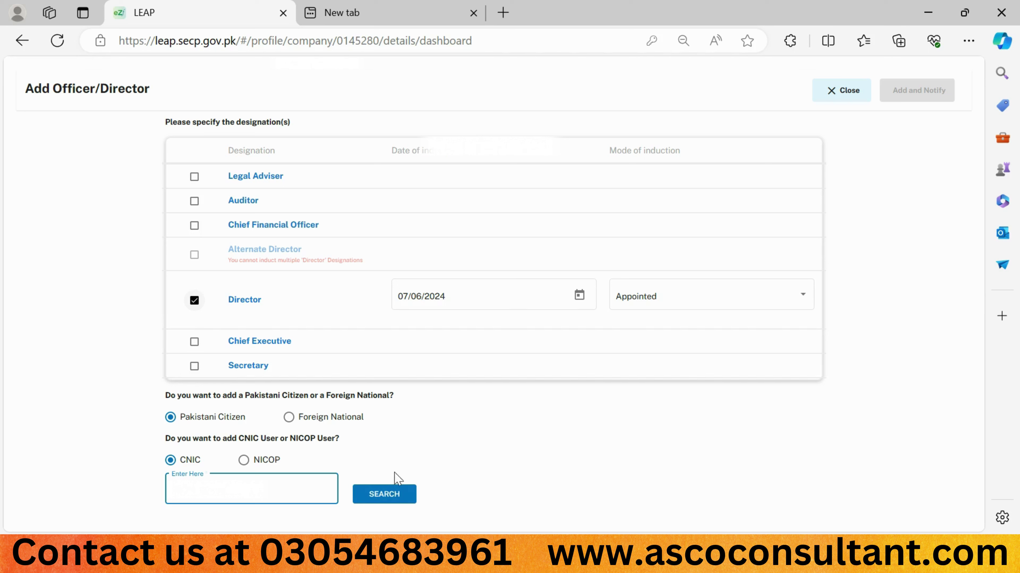
click(391, 500)
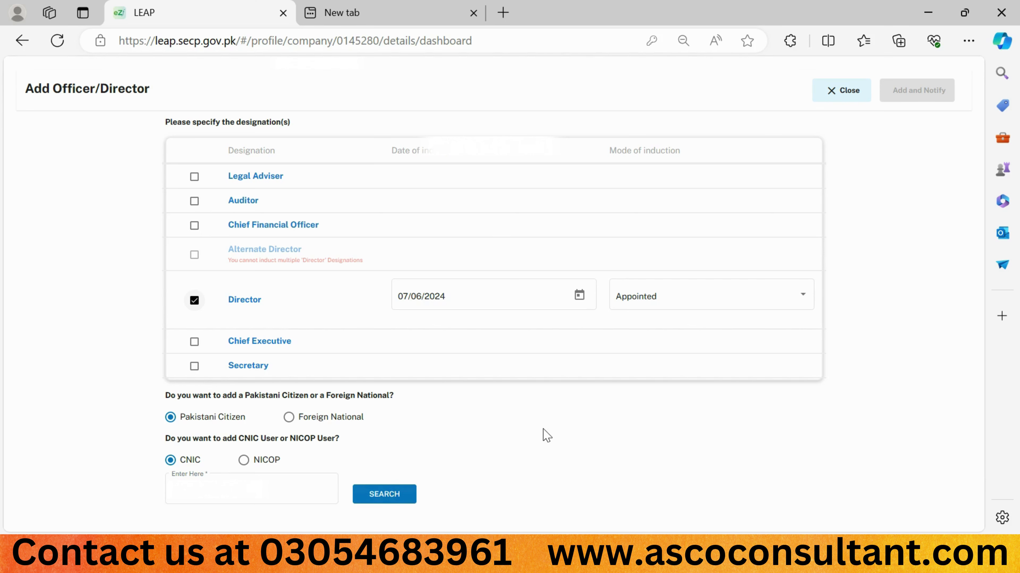
Step: Set the new director's nationality to Pakistan and the nature of directorship to Appointed
scroll(507, 416, down, 10)
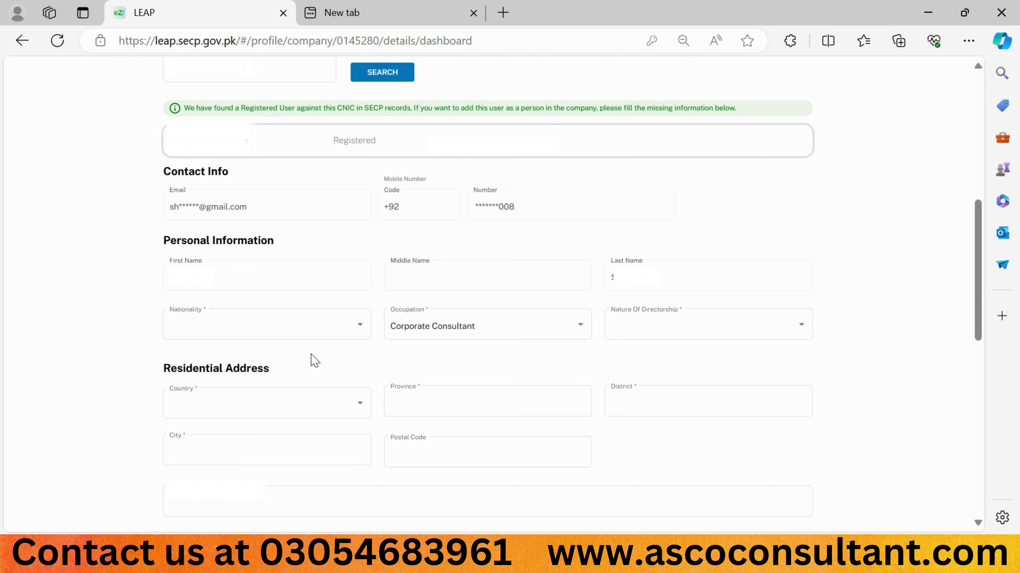
click(336, 328)
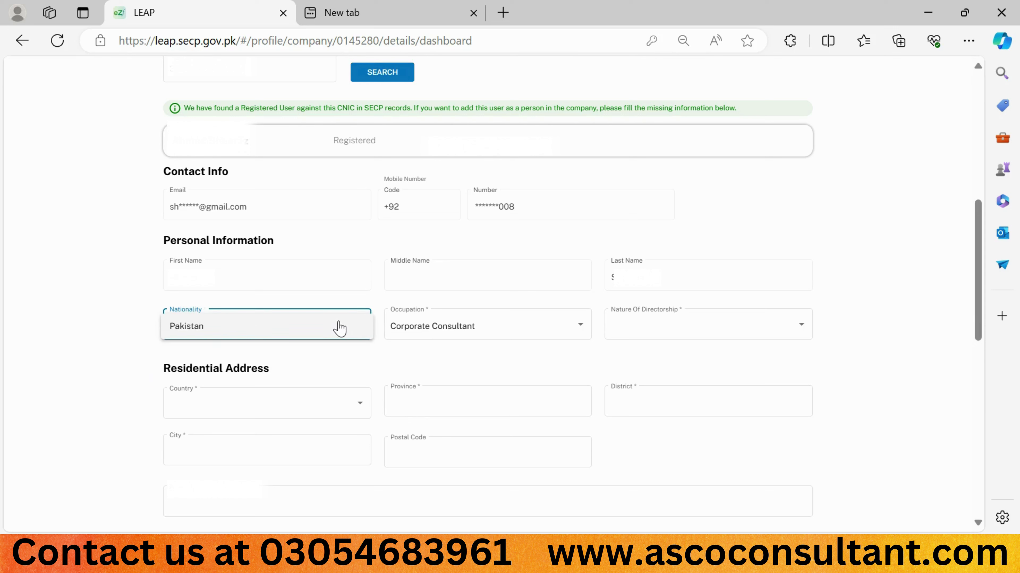
click(281, 338)
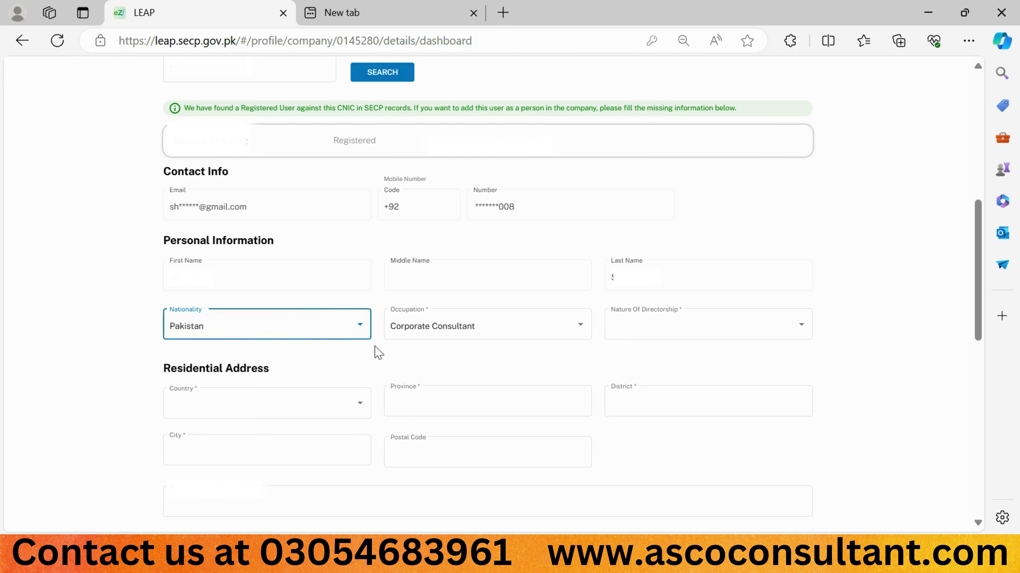
click(694, 336)
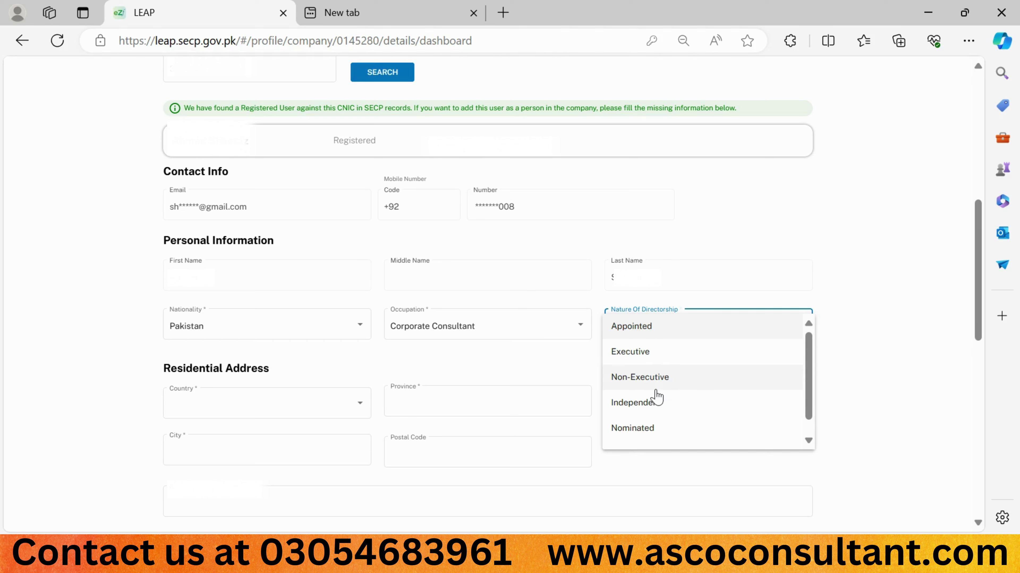
scroll(654, 399, down, 1)
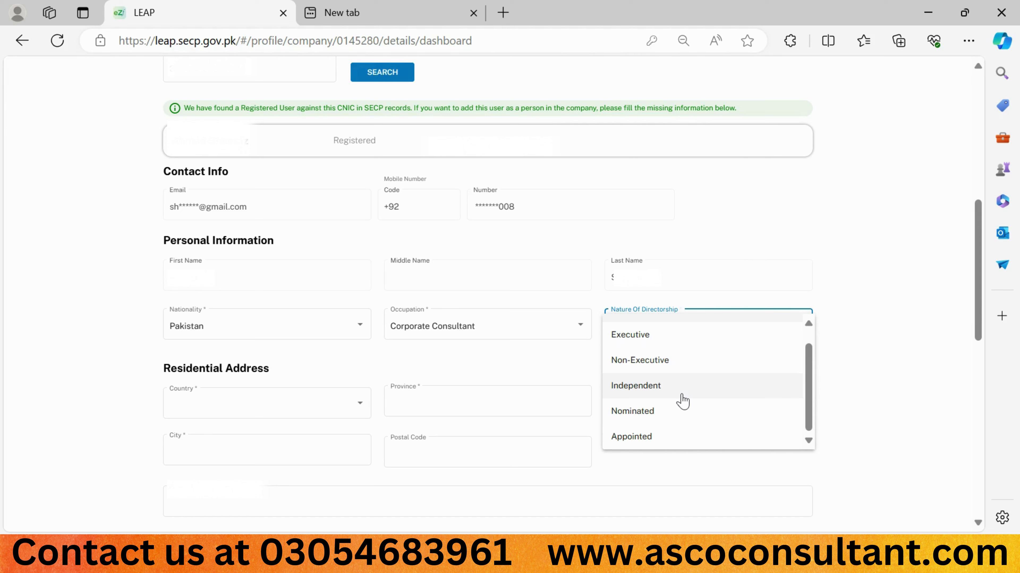
scroll(682, 401, up, 1)
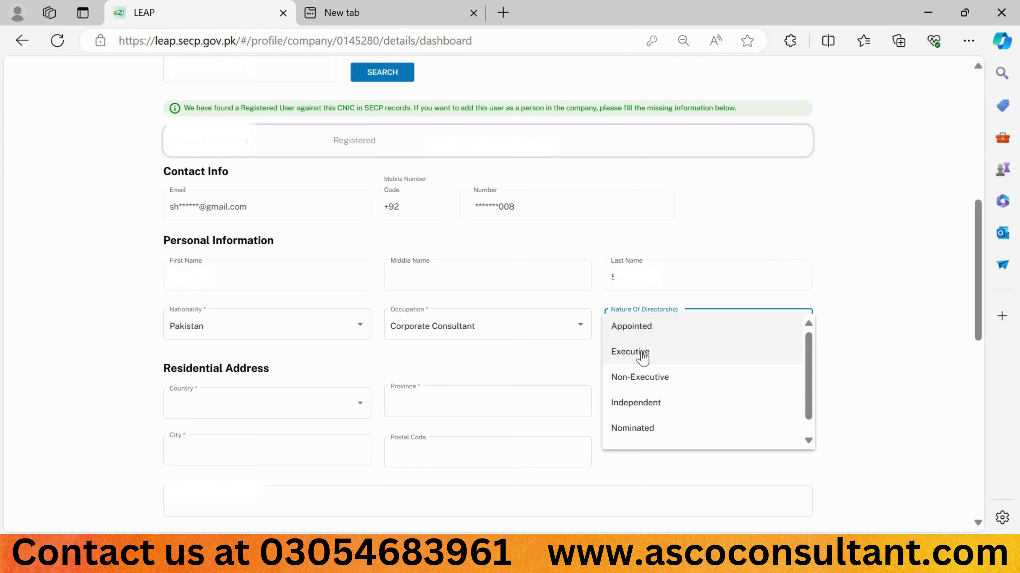
click(640, 332)
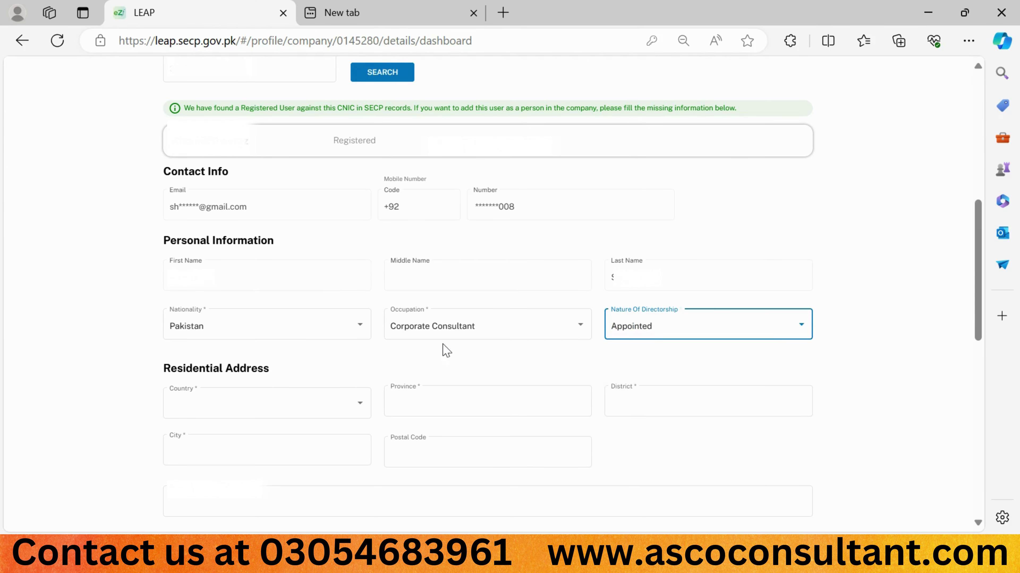
Step: Set the residential address country to Pakistan and the province to Punjab
scroll(226, 296, down, 2)
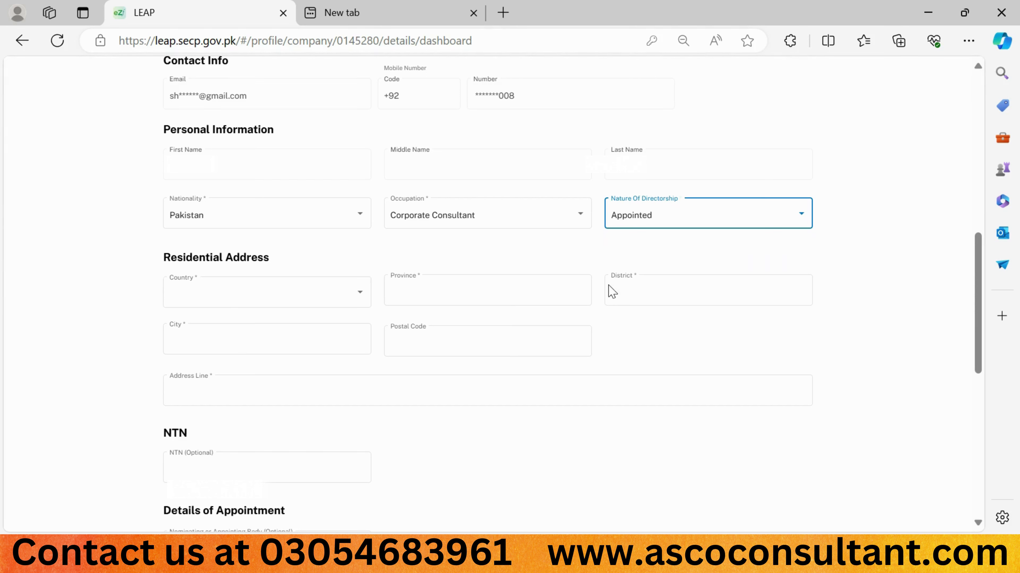
click(280, 302)
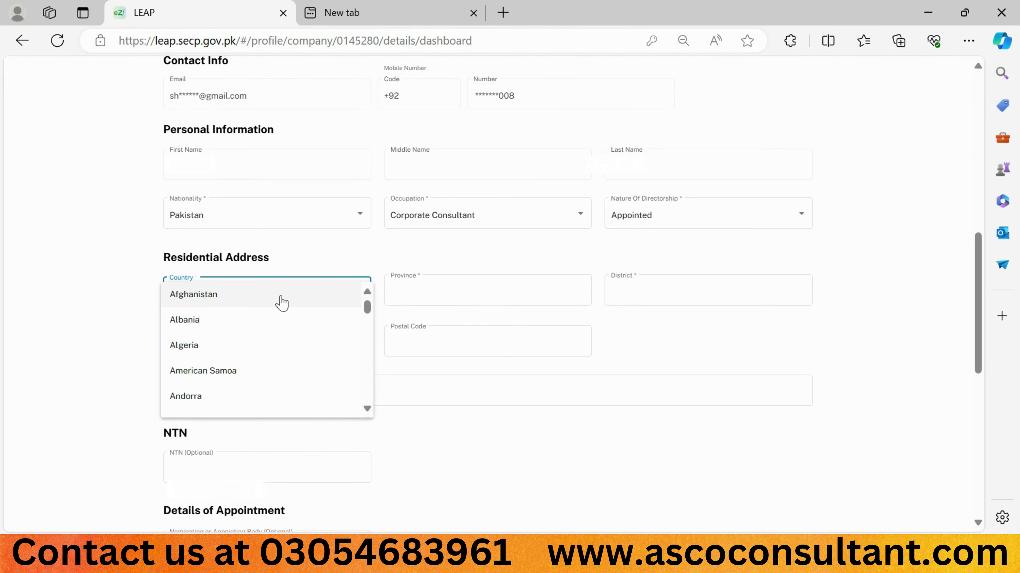
key(p)
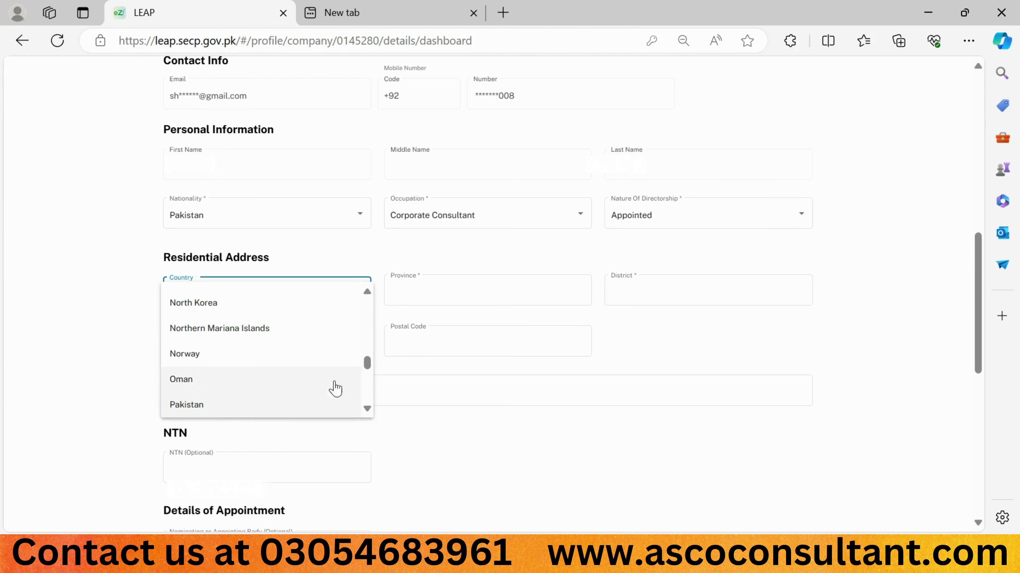
drag(369, 367, 367, 330)
key(p)
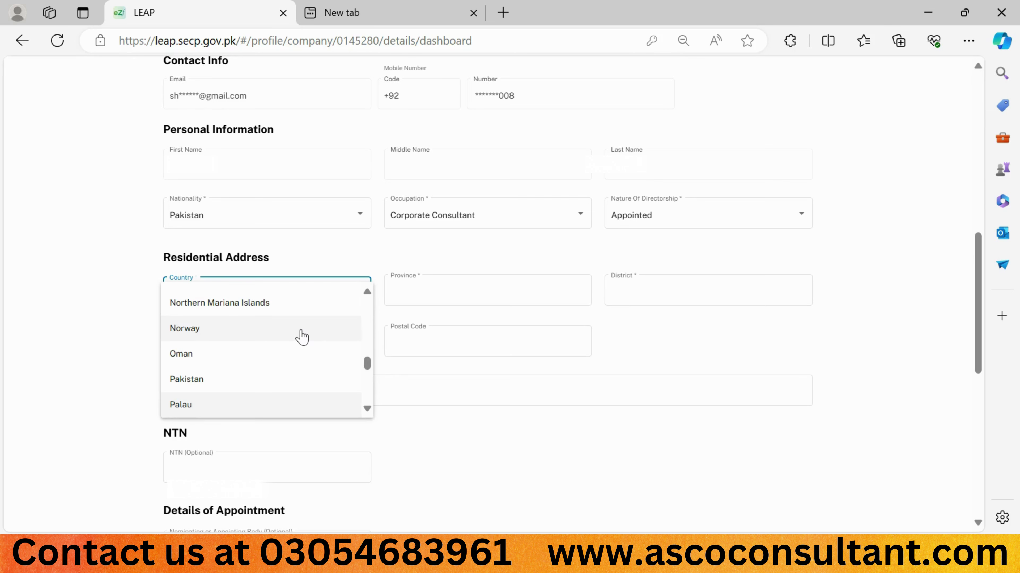
click(268, 380)
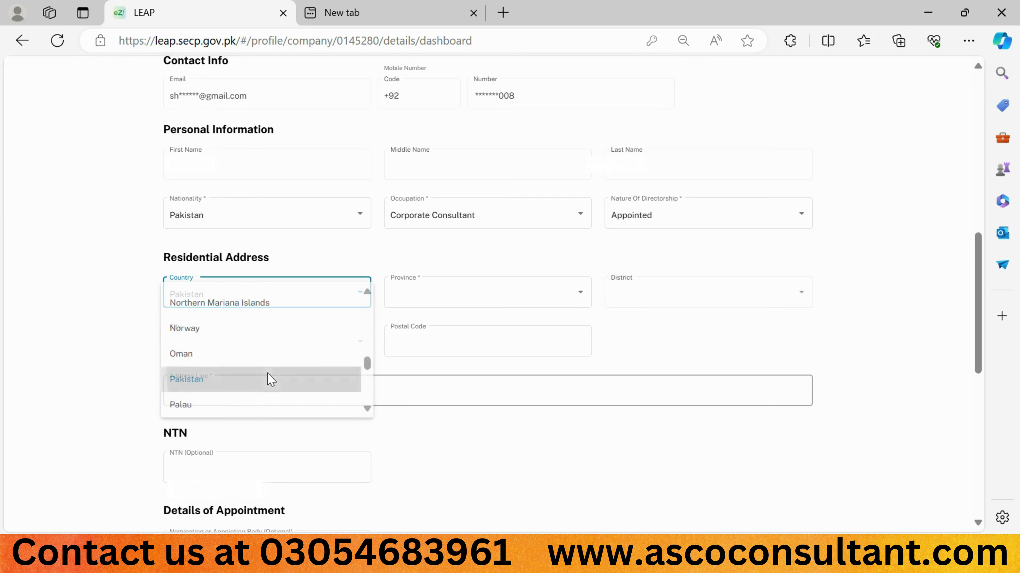
click(459, 292)
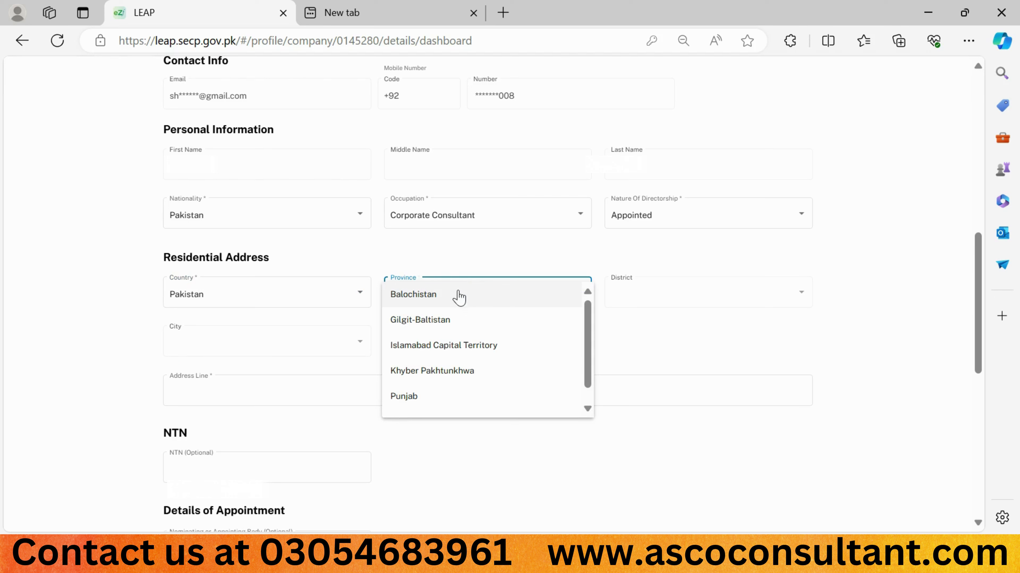
click(429, 396)
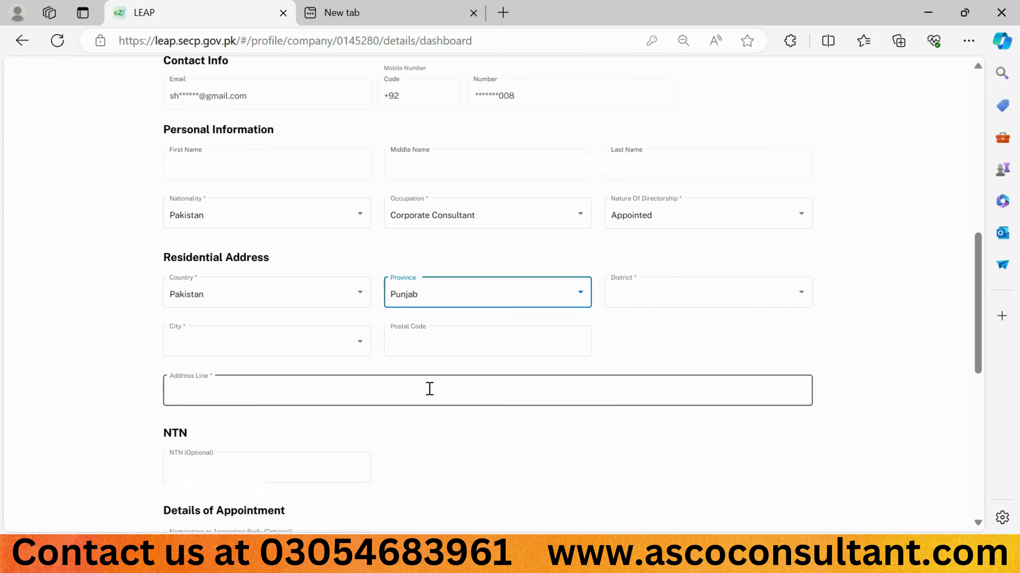
Step: Set the residential address district to Sheikhupura
click(653, 296)
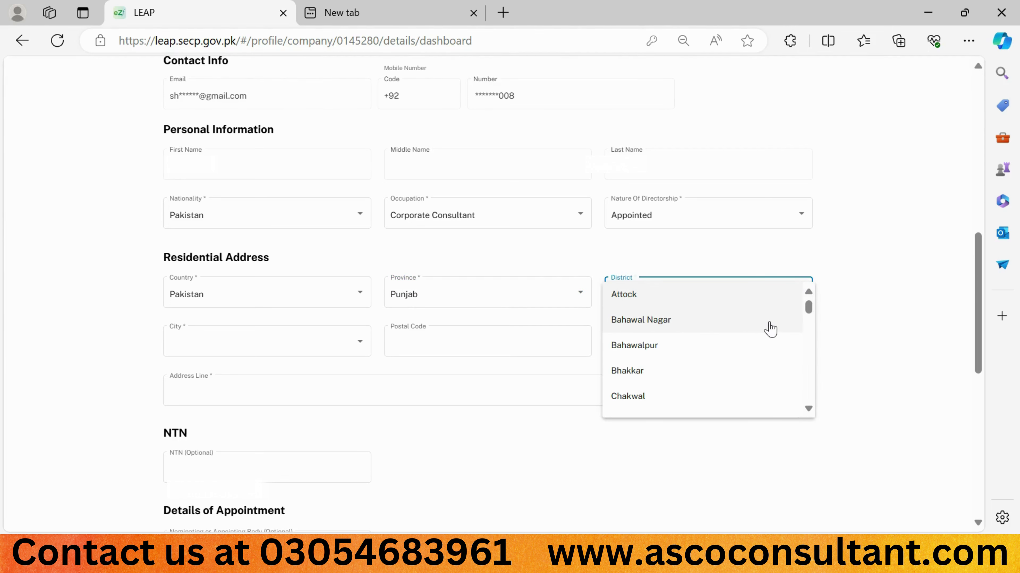
scroll(770, 329, down, 15)
scroll(770, 329, down, 1)
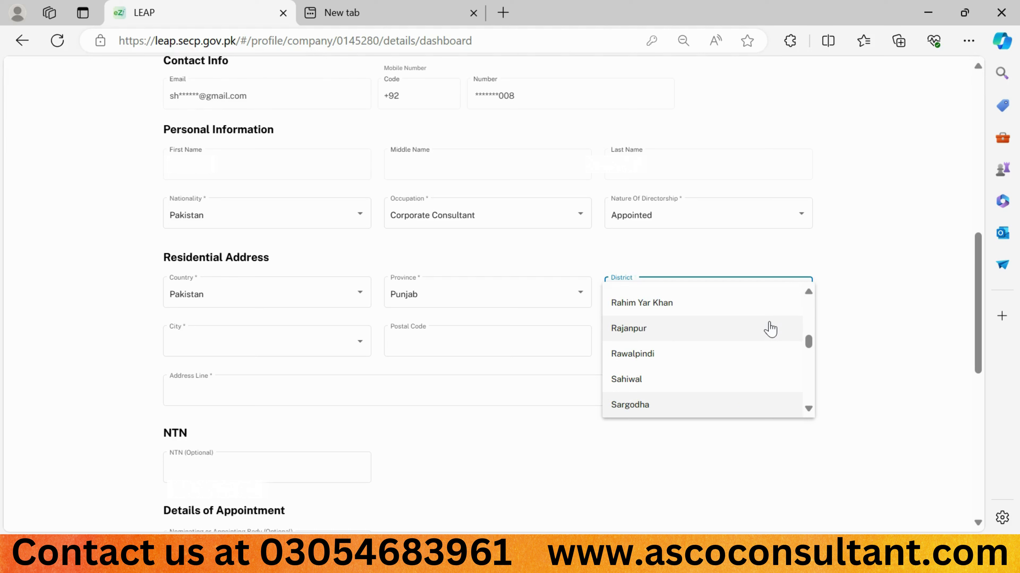
scroll(770, 328, down, 1)
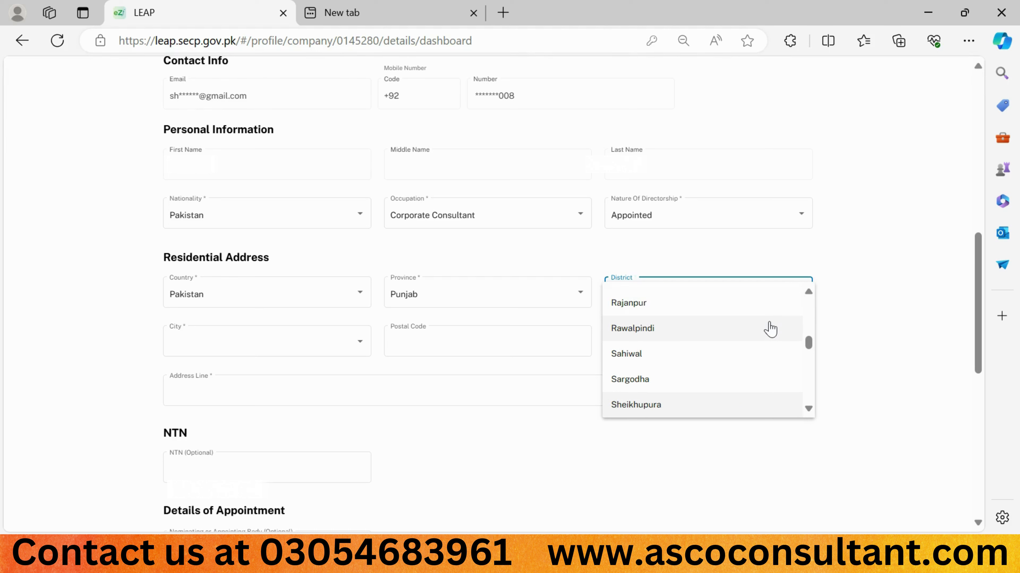
key(Return)
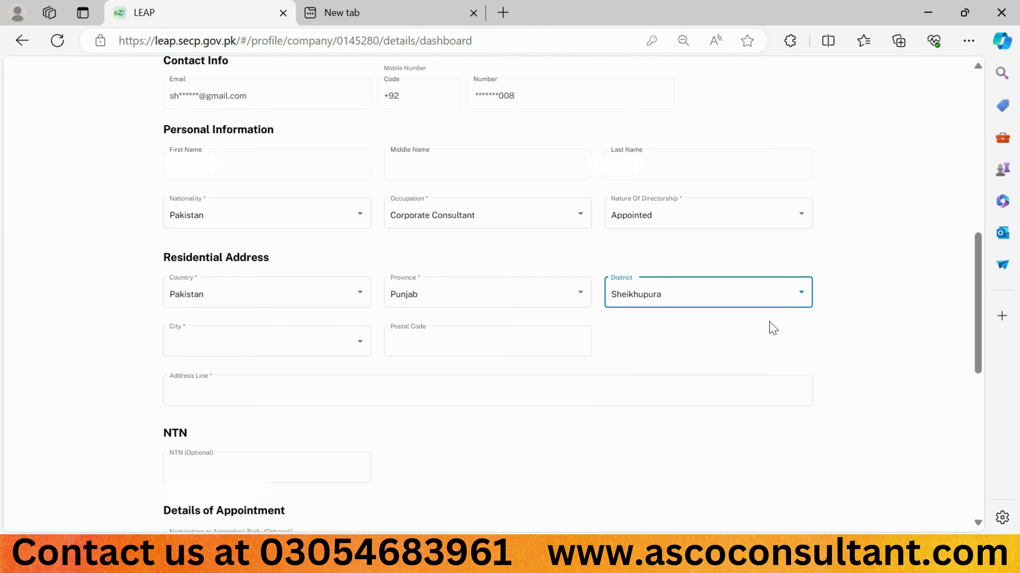
Step: Set the residential address city to Muridke and fill in the director's address line and NTN
click(331, 344)
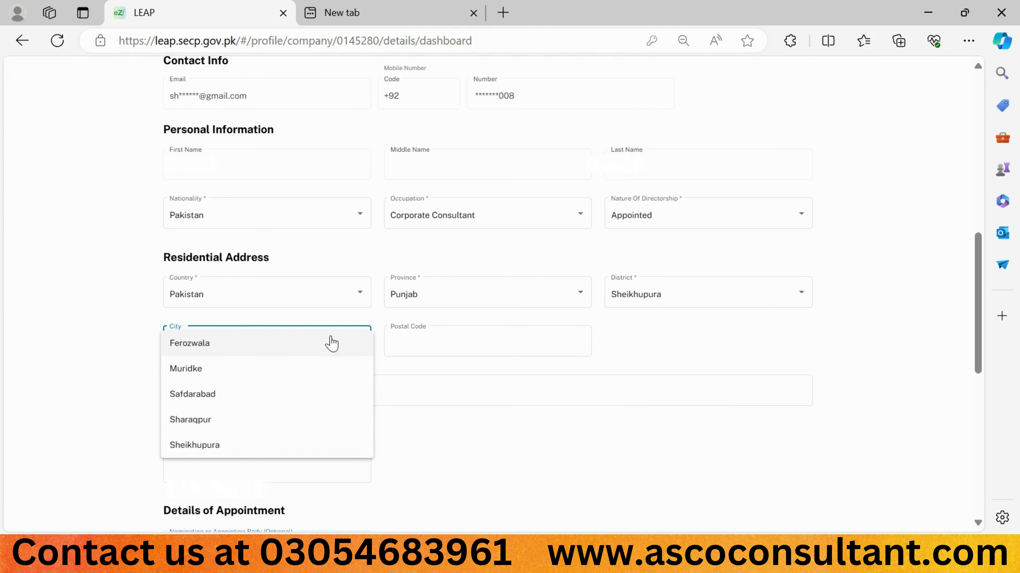
click(275, 379)
click(232, 389)
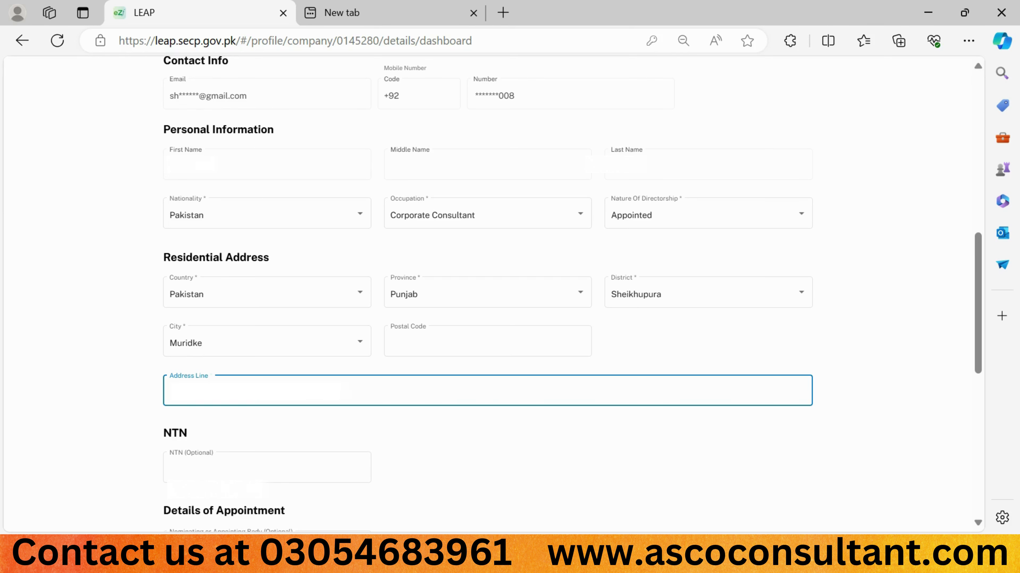
scroll(244, 296, down, 6)
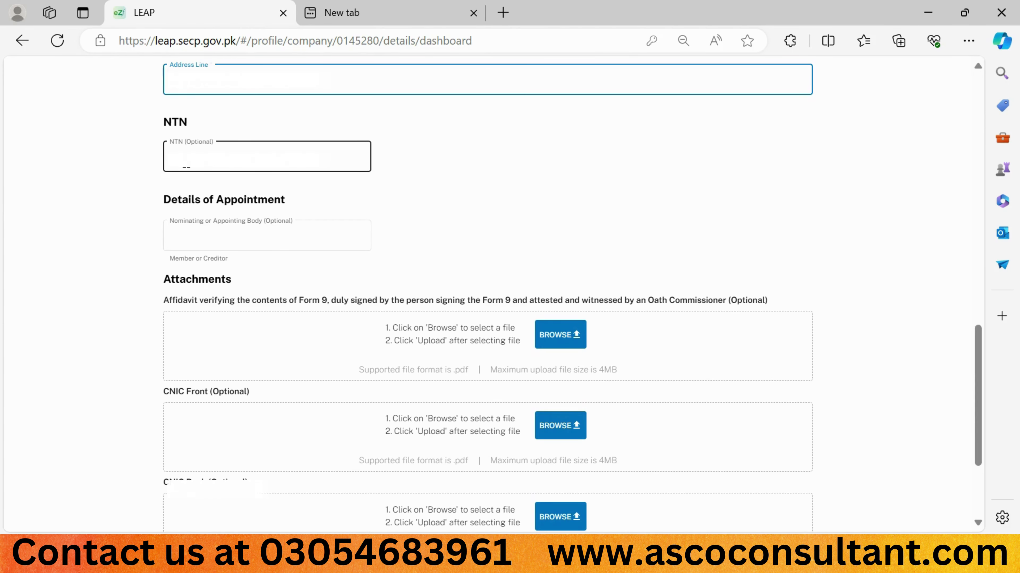
click(267, 156)
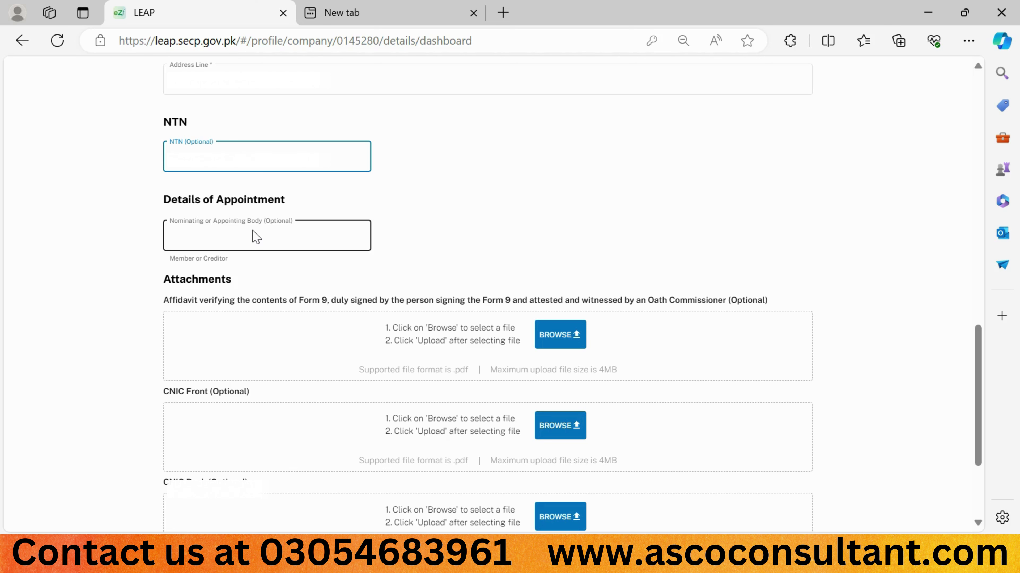
Step: Switch to Word and review the Appendix to Form-9 consent to act as director, including the company name and the director details table
scroll(361, 237, down, 3)
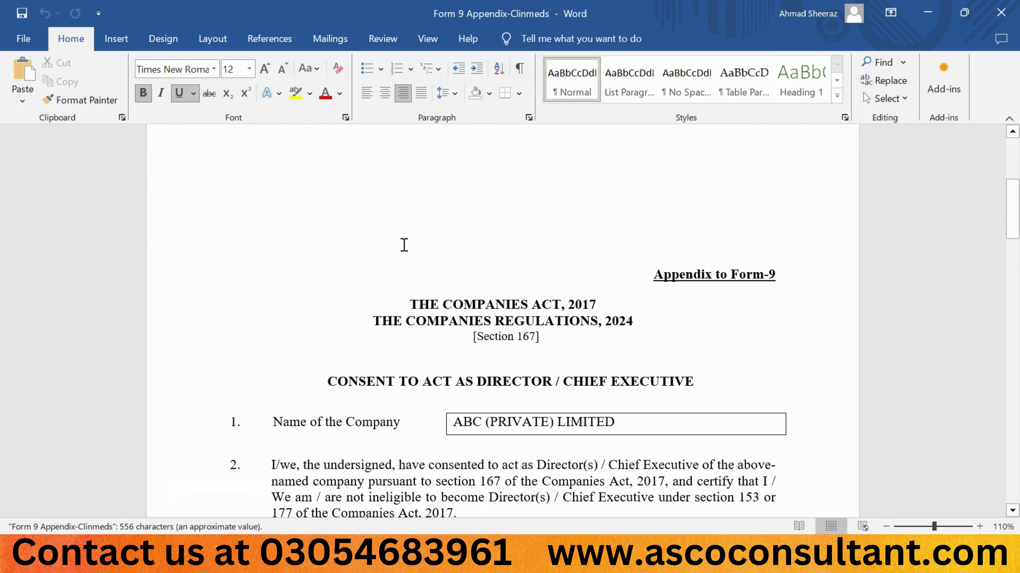
scroll(404, 245, down, 1)
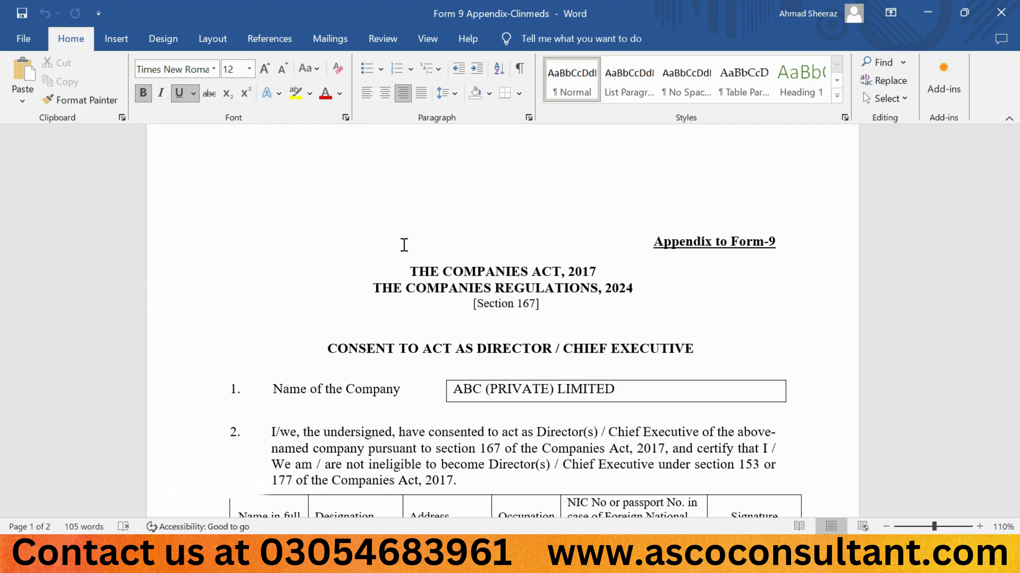
scroll(403, 244, down, 3)
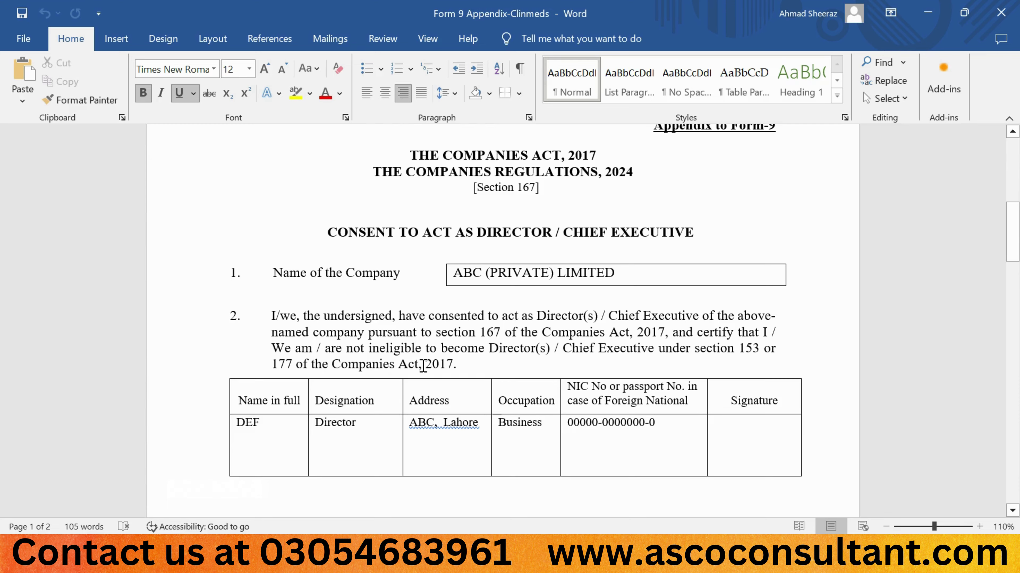
scroll(424, 366, down, 2)
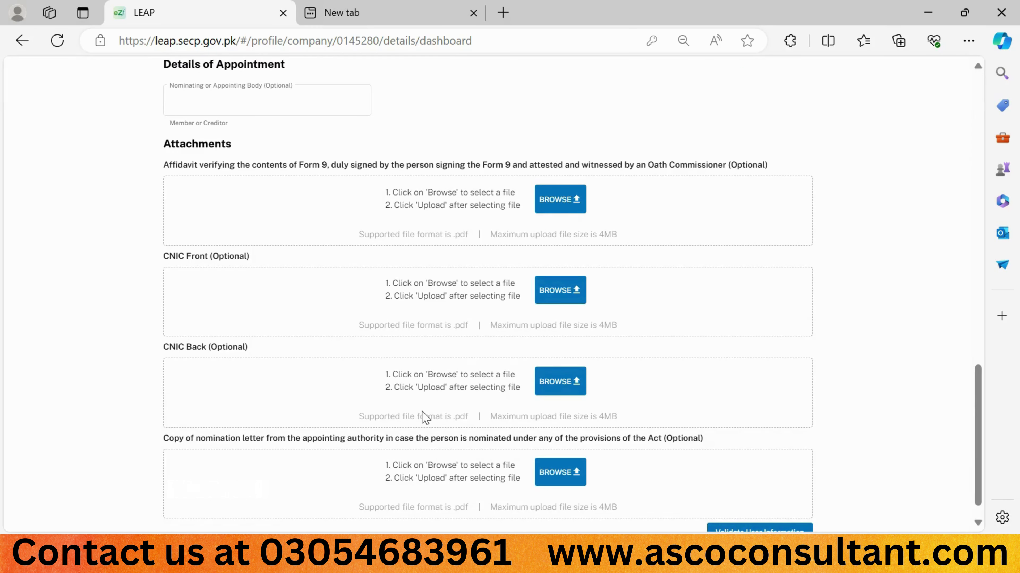
Step: Attach the "Appendix - Form 9" PDF as the affidavit verifying the contents of Form 9 and upload it
click(557, 204)
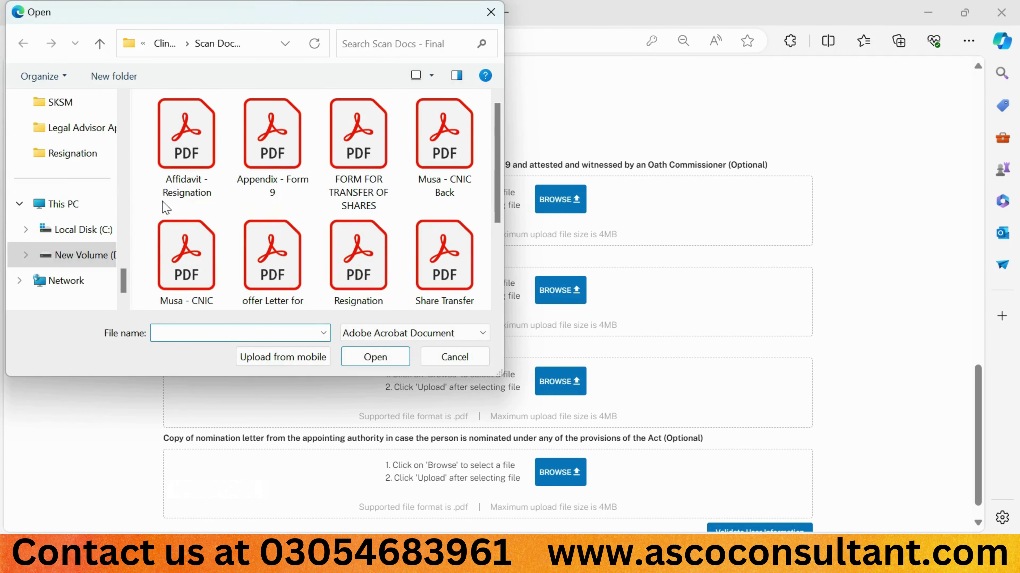
double_click(273, 182)
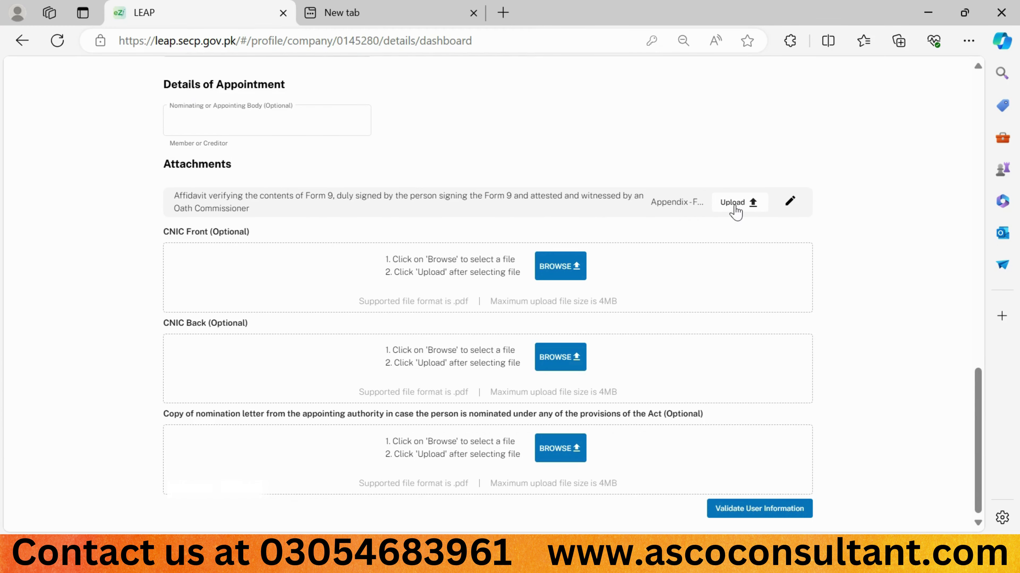
click(734, 206)
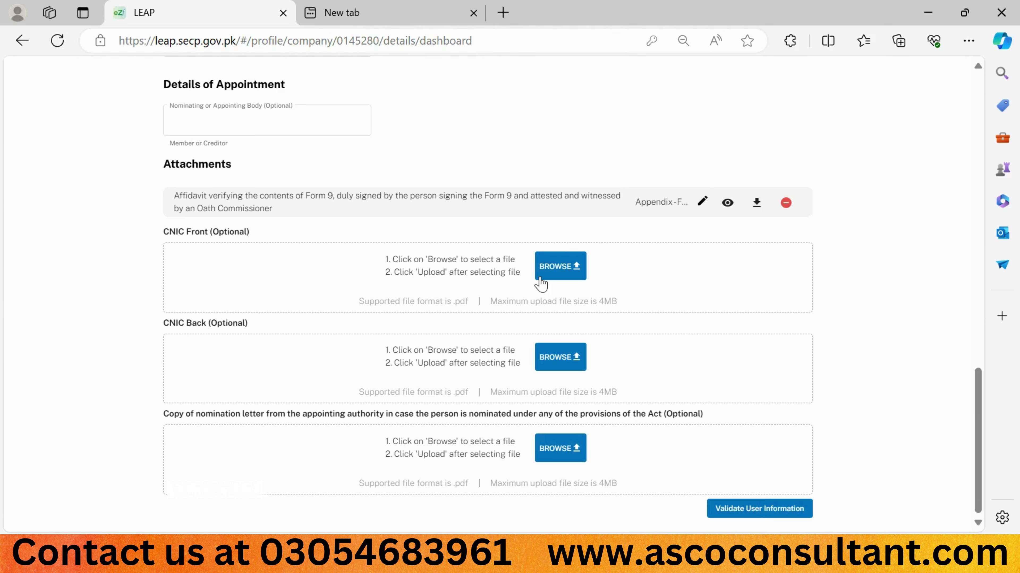
Step: Attach the new director's CNIC front and CNIC back PDFs to their matching attachment slots and upload both files
click(540, 277)
double_click(187, 160)
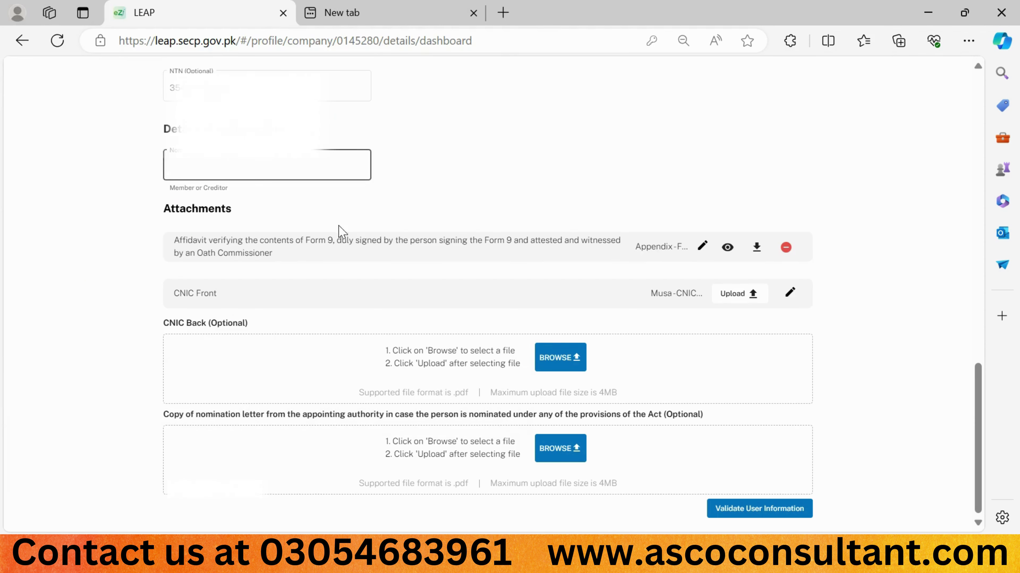
click(556, 358)
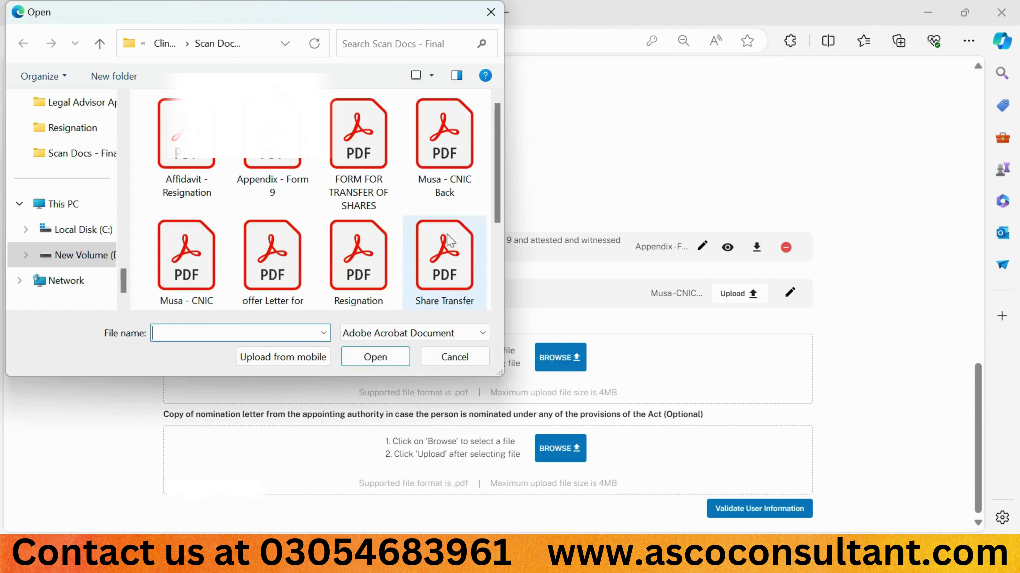
double_click(427, 162)
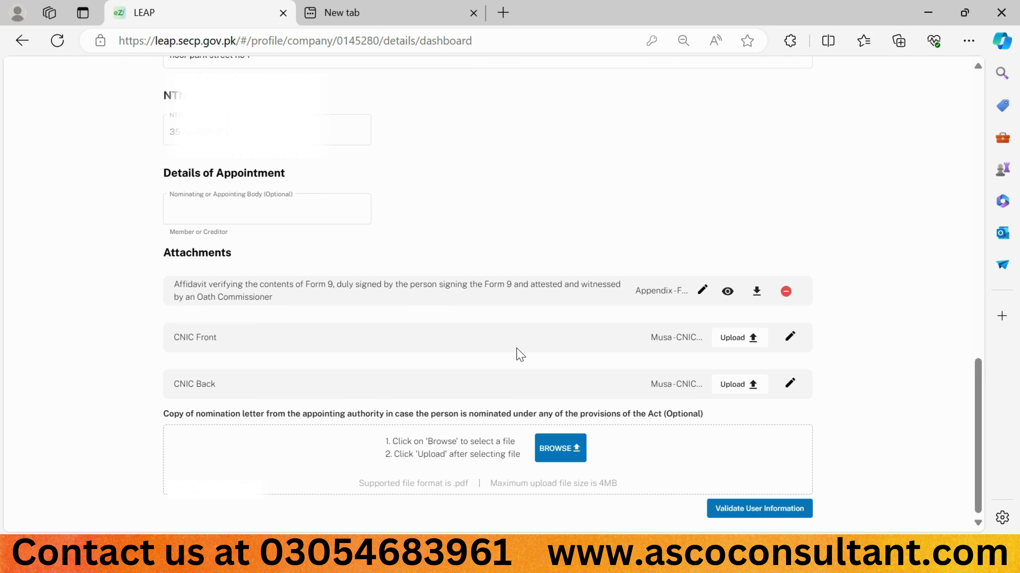
click(740, 346)
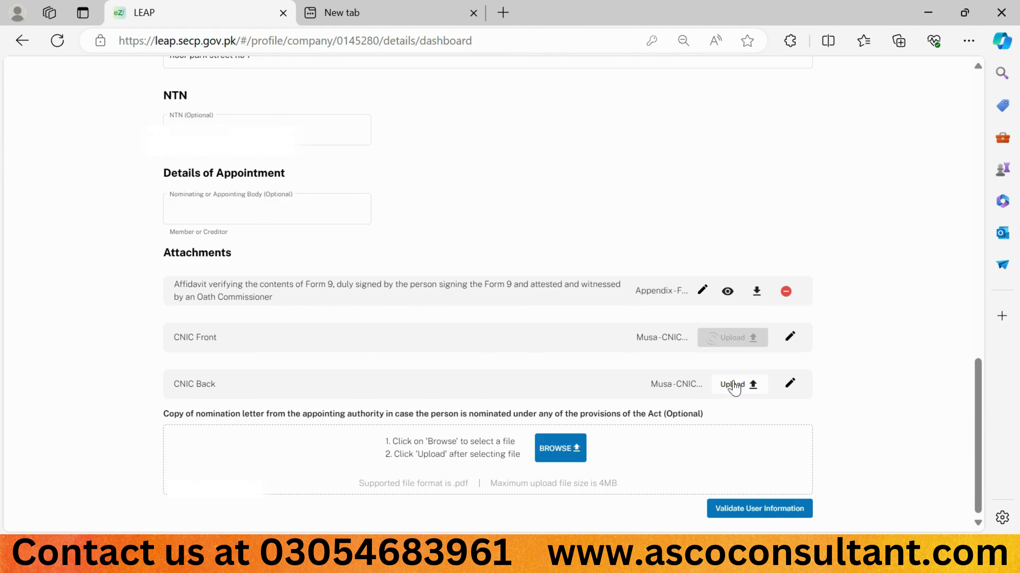
click(733, 385)
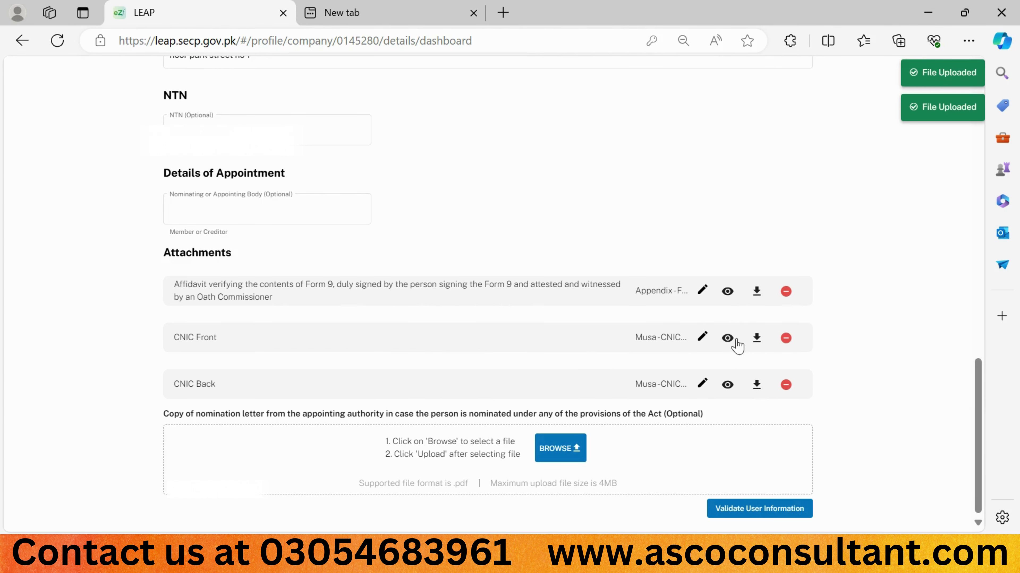
Step: Validate the new director's user information, and add and notify the director
click(749, 514)
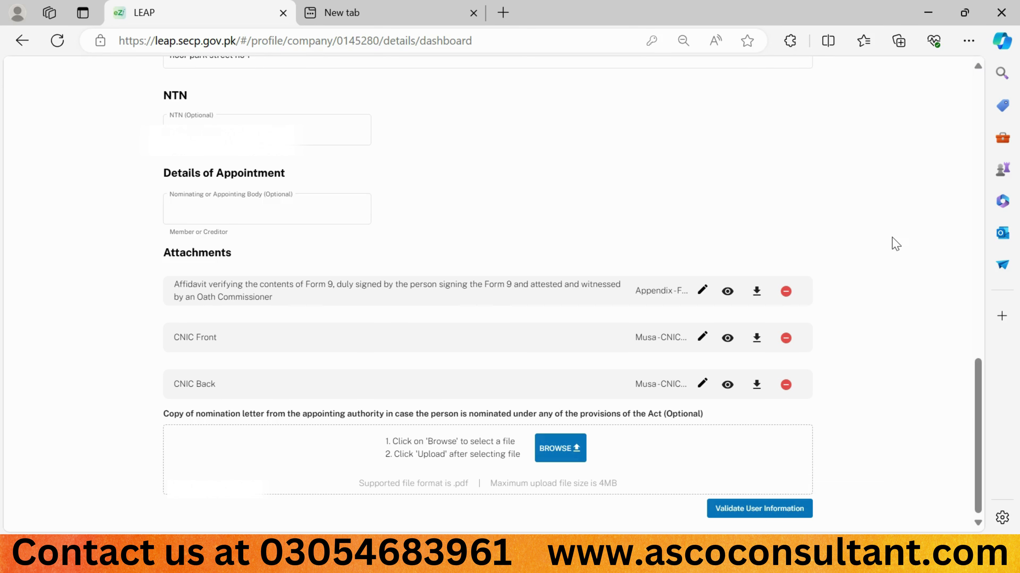
drag(977, 402, 848, 113)
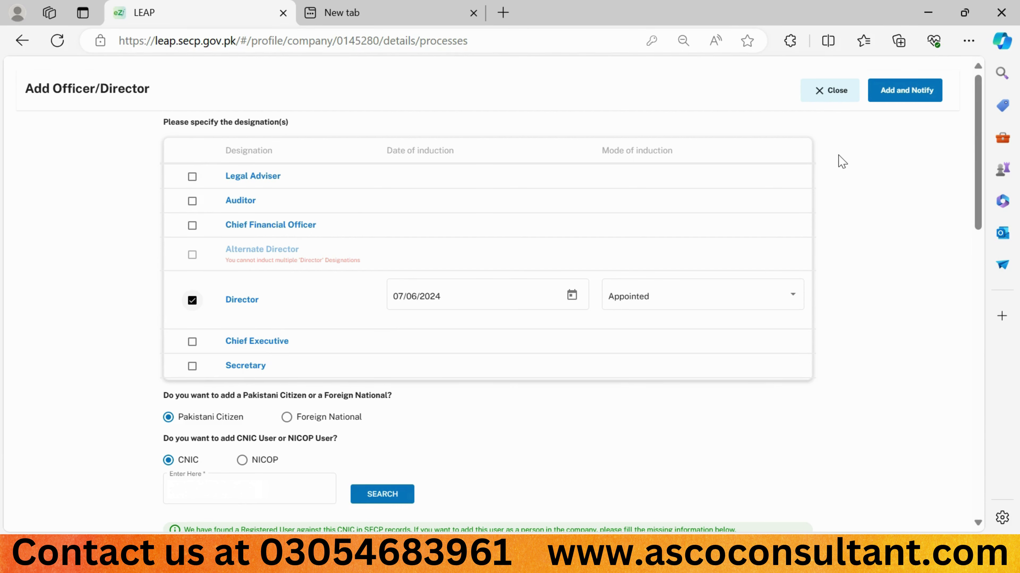
click(897, 92)
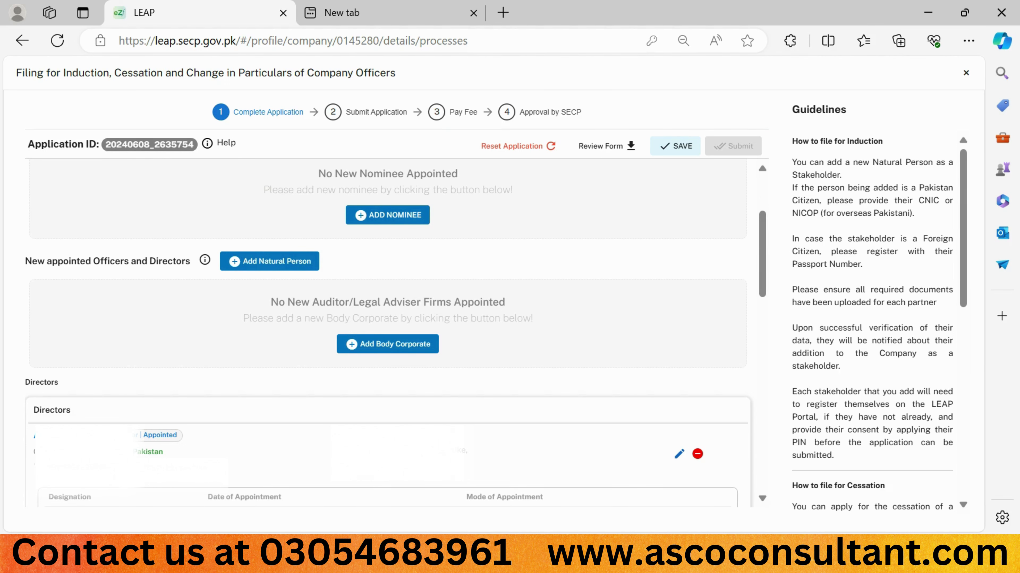
Step: Start adding a body corporate officer with the Auditor designation and search using N/A as the registration number
scroll(78, 448, down, 1)
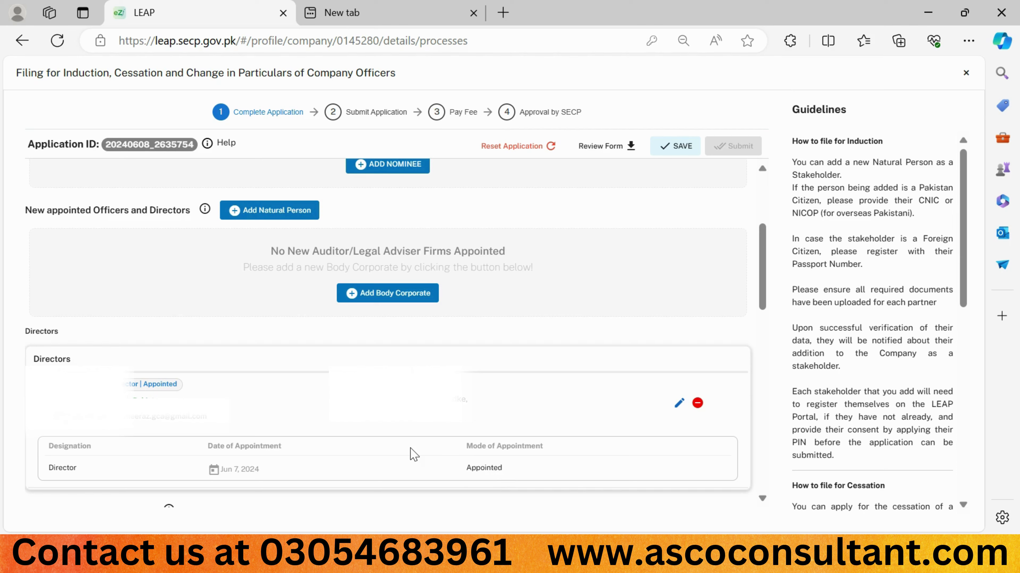
scroll(50, 337, down, 5)
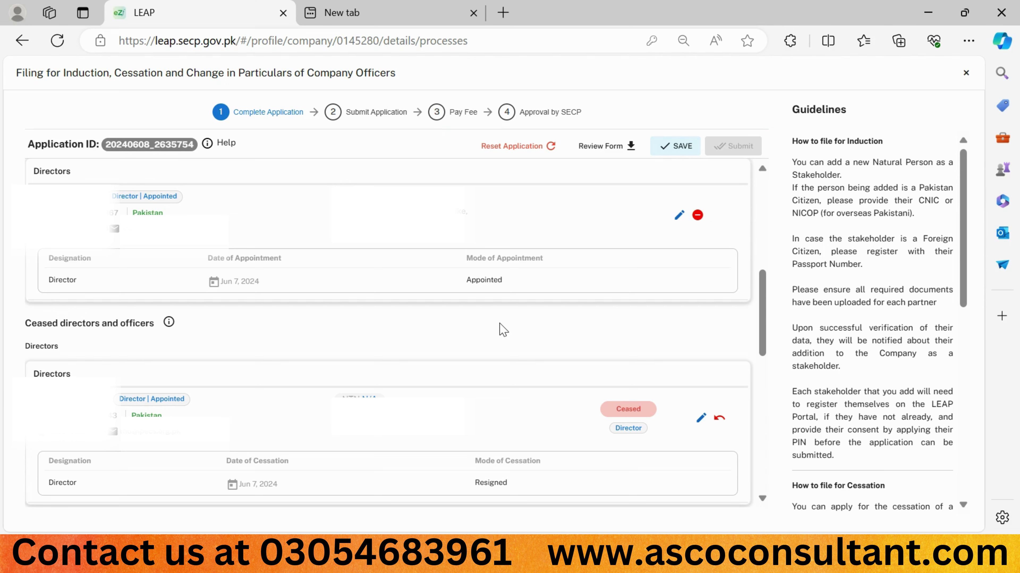
scroll(503, 331, up, 5)
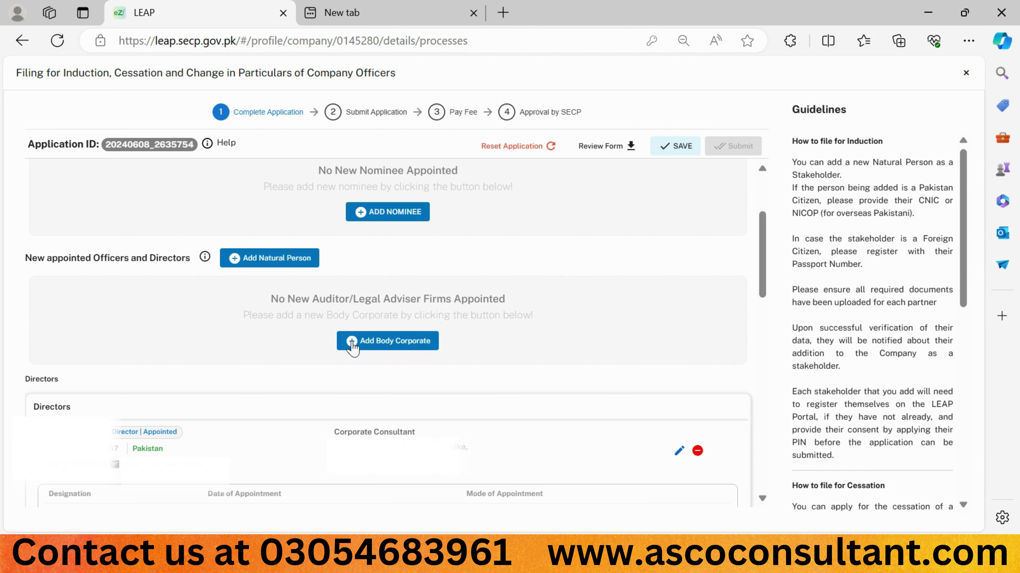
click(378, 344)
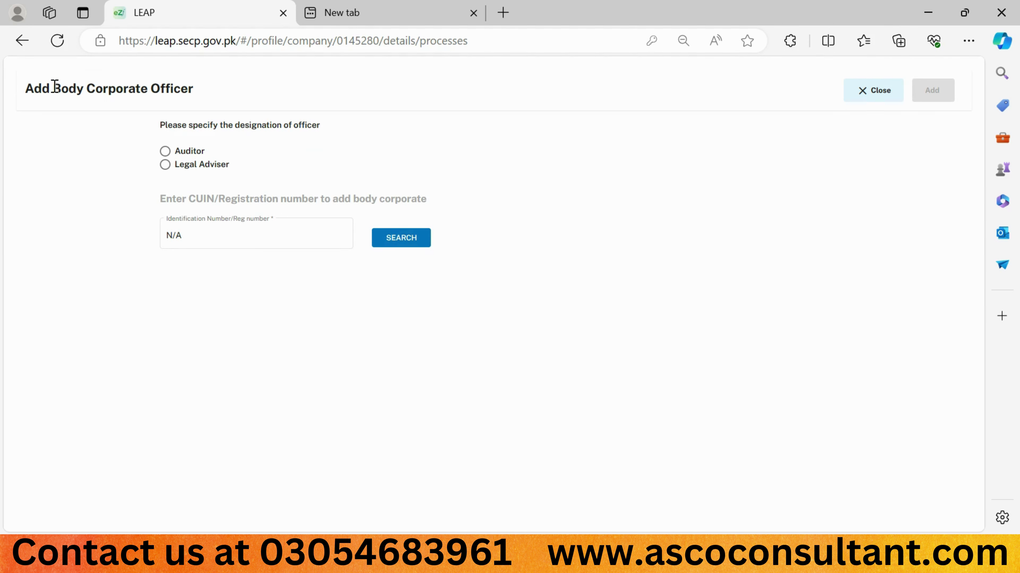
click(168, 153)
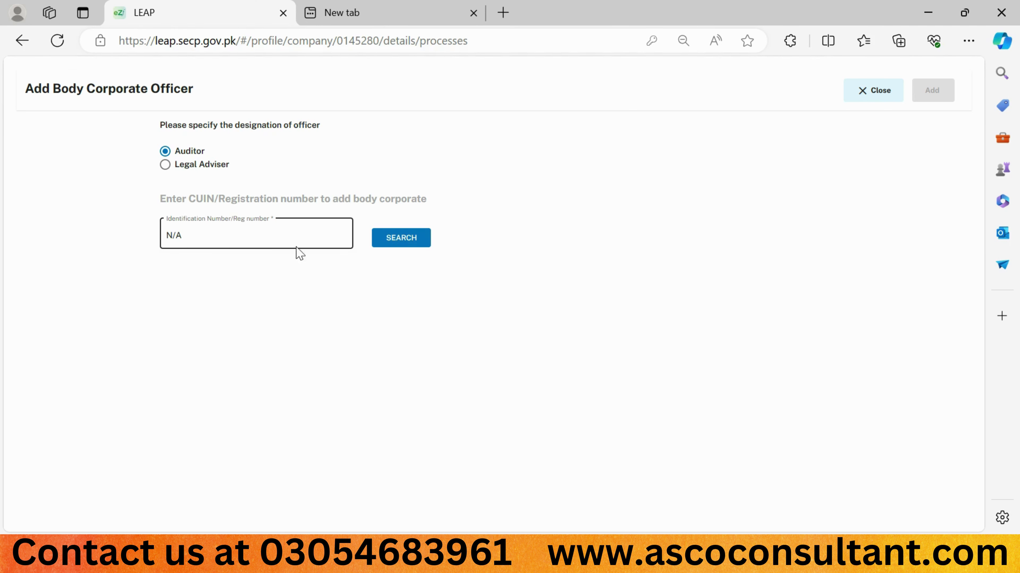
click(416, 244)
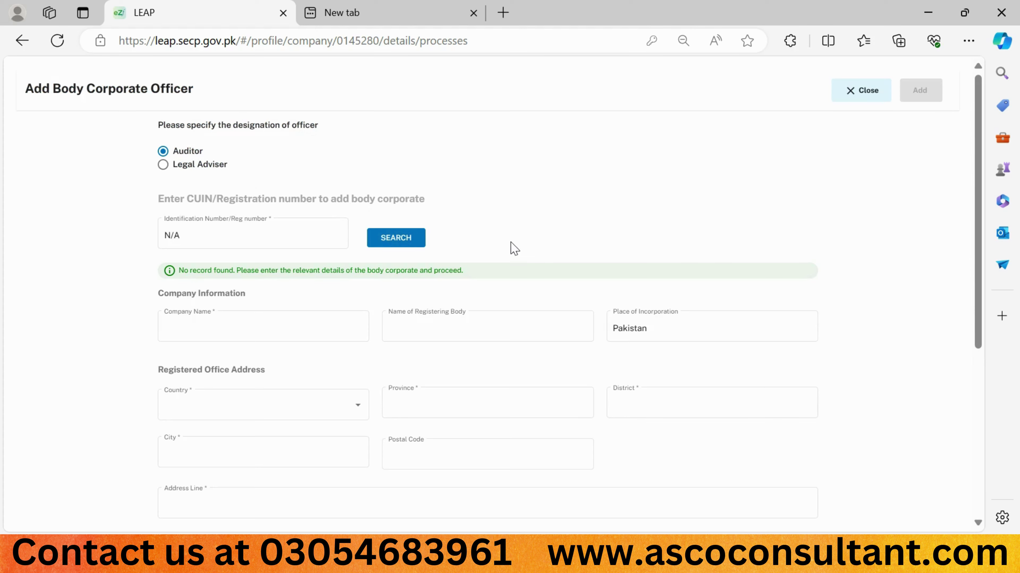
Step: Enter the audit firm's company name in the company information
scroll(412, 312, down, 1)
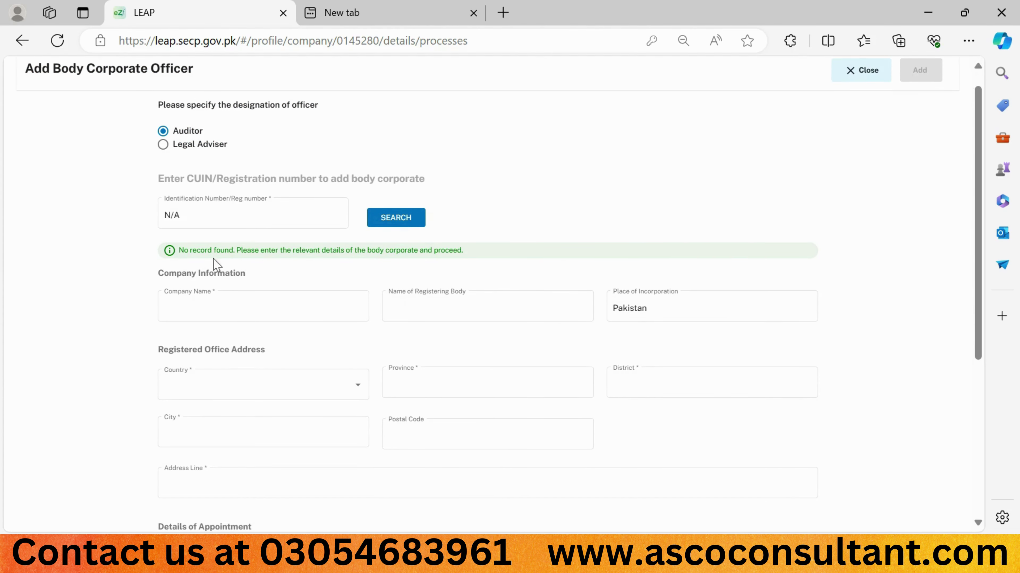
click(231, 304)
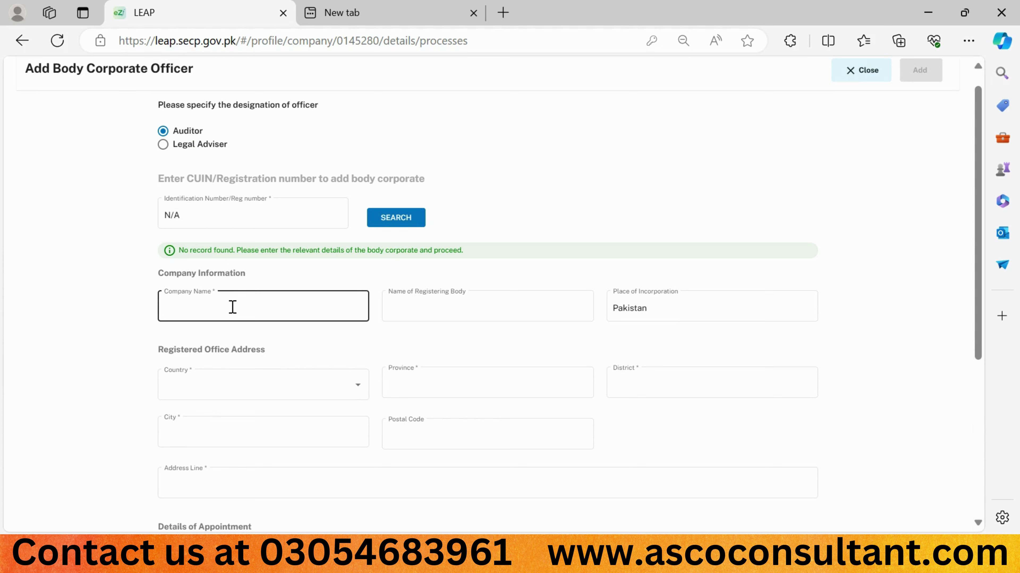
click(232, 307)
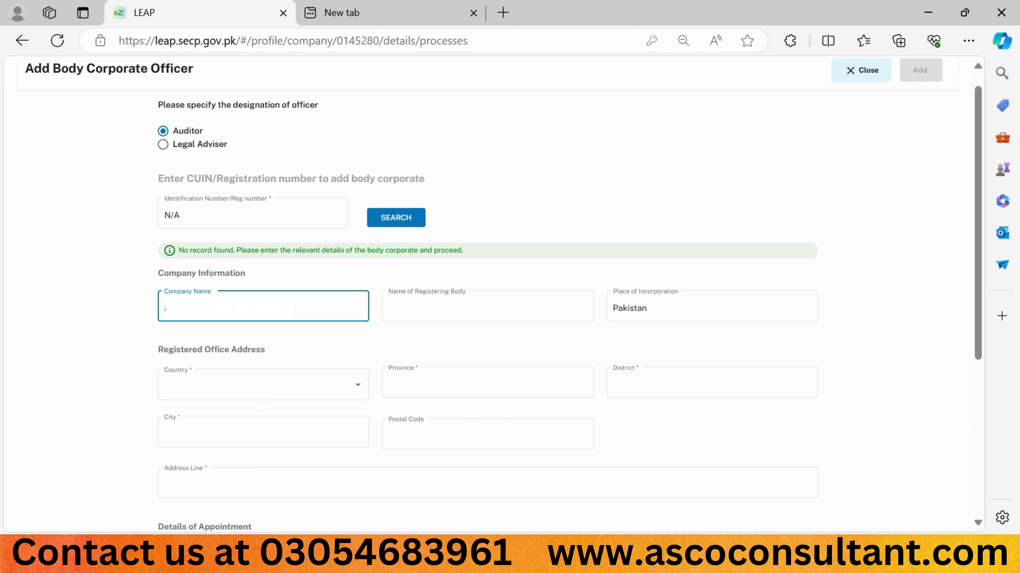
text(ts)
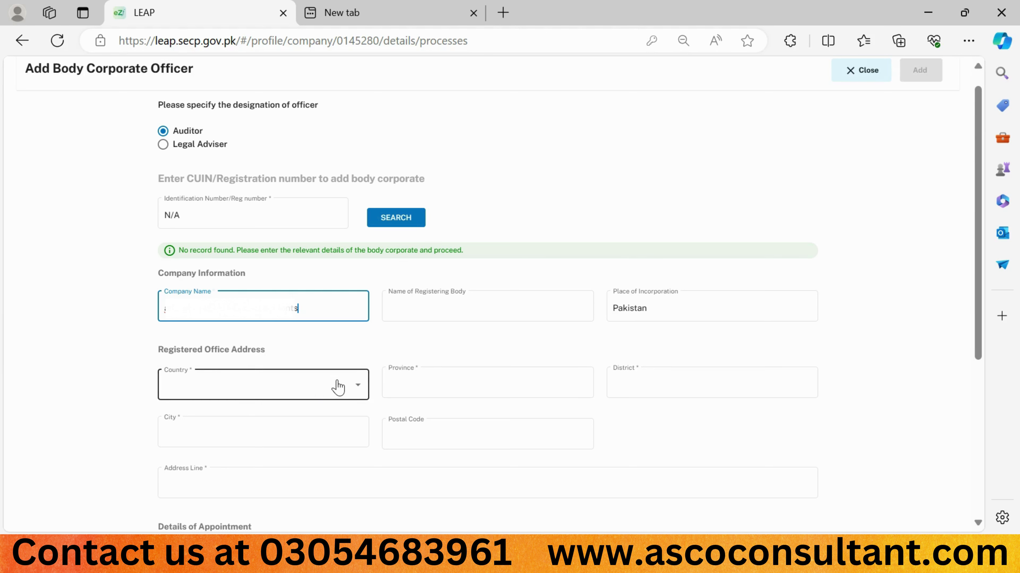
Step: Set the audit firm's registered office country to Pakistan and the province to Punjab
click(344, 386)
key(p)
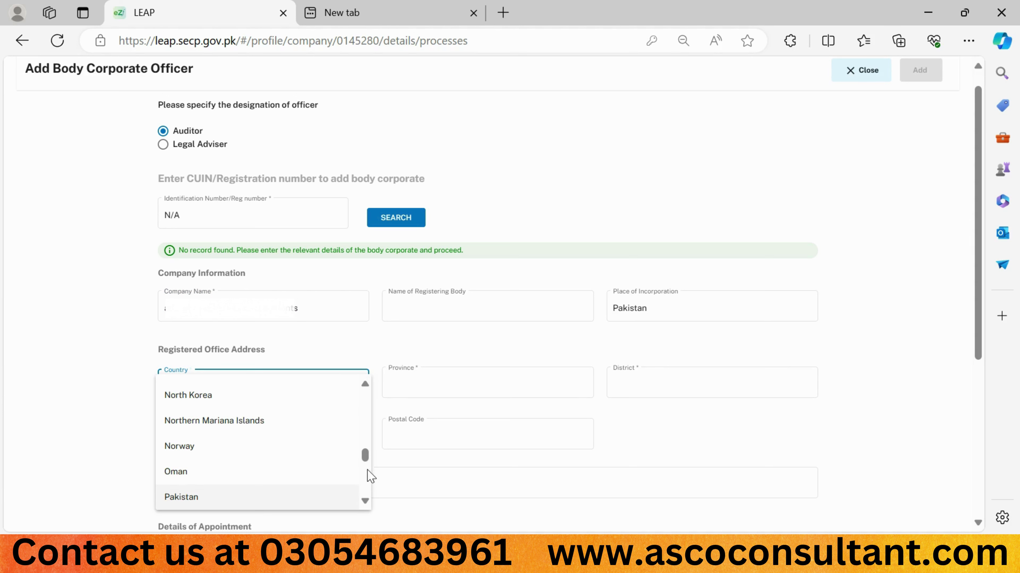
click(240, 498)
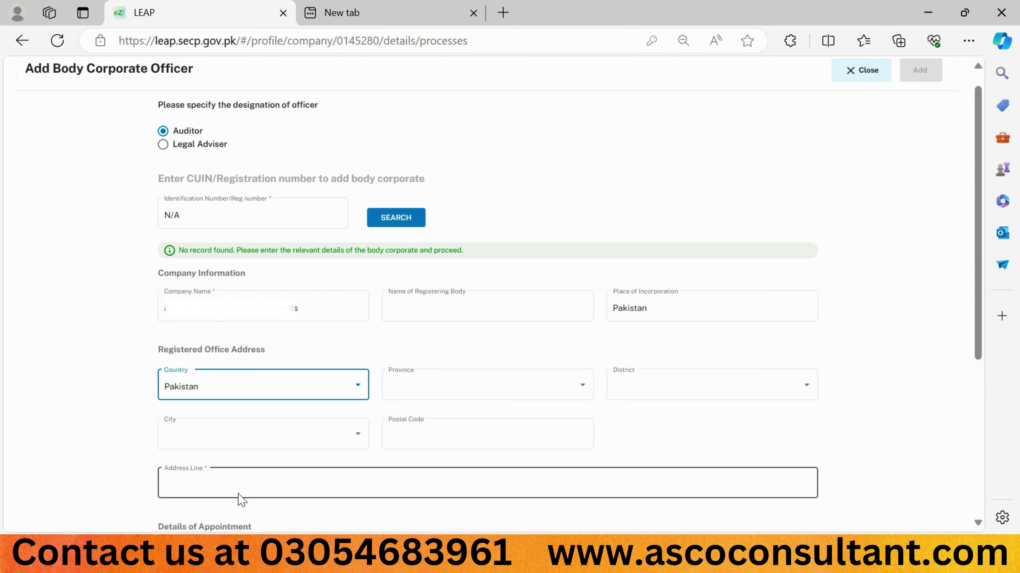
click(554, 389)
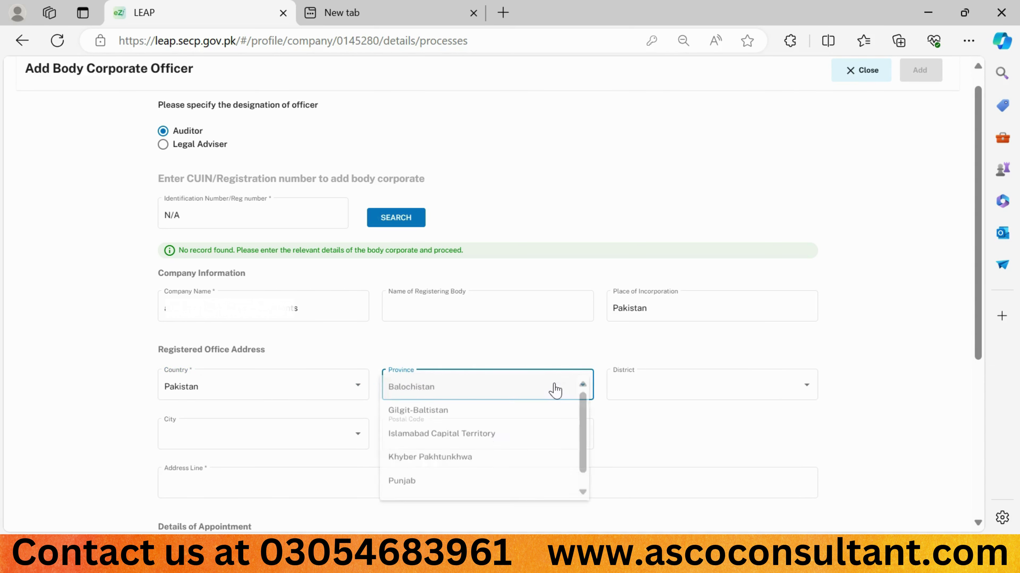
click(403, 488)
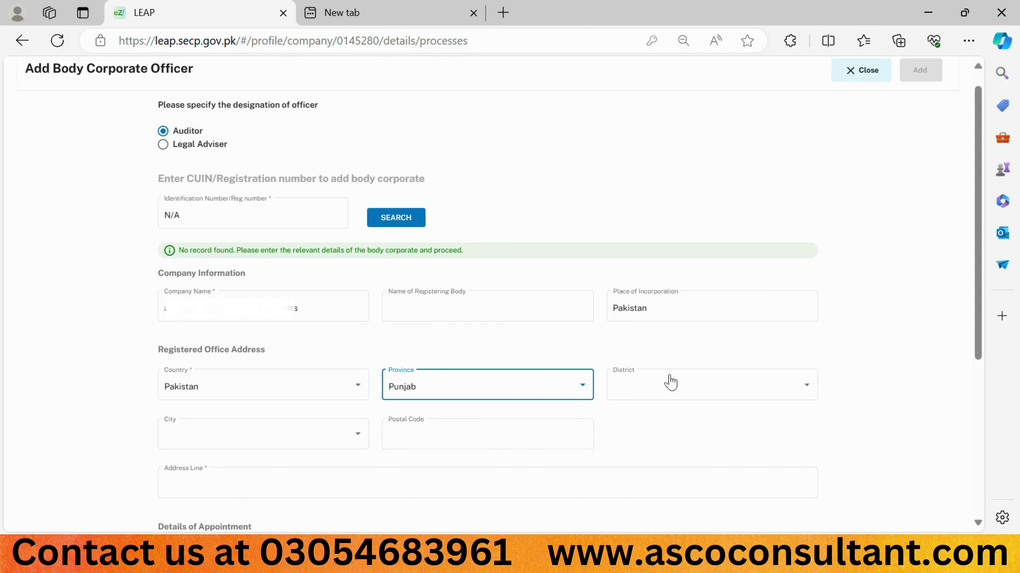
Step: Complete the audit firm's registered office address with district Lahore, city Gulberg Town and the firm's address line
click(663, 388)
key(l)
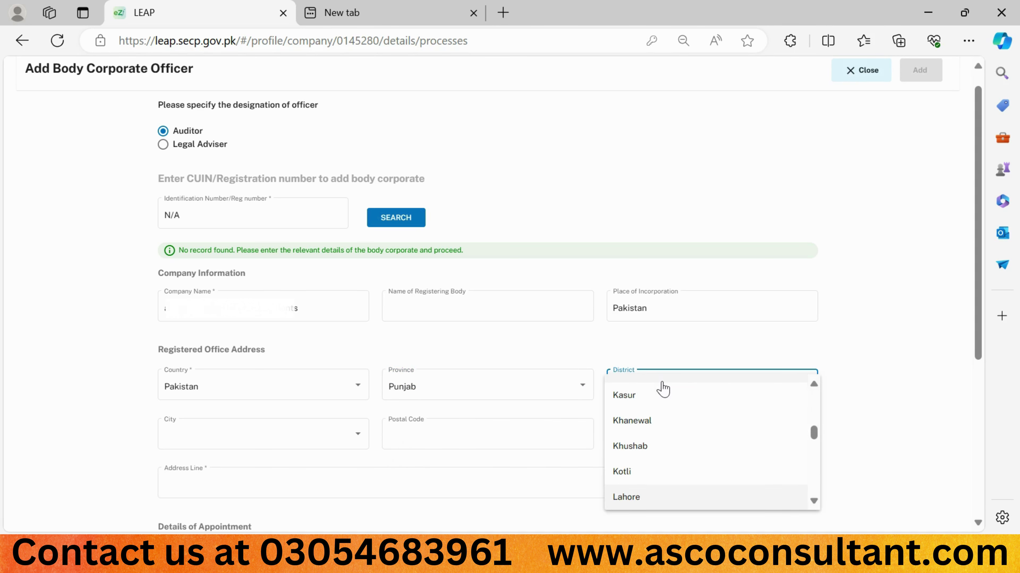
key(Return)
click(351, 436)
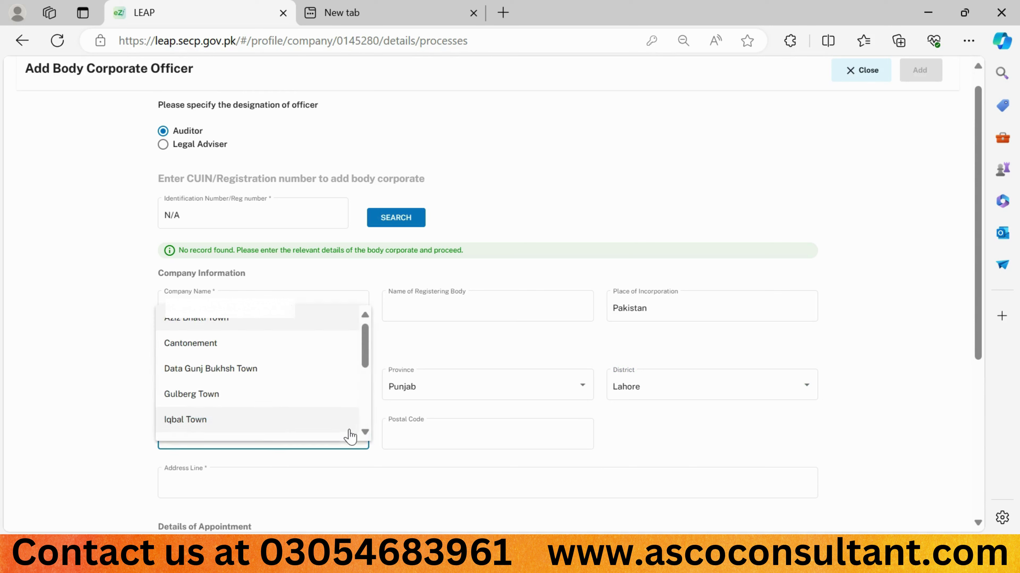
scroll(268, 402, down, 3)
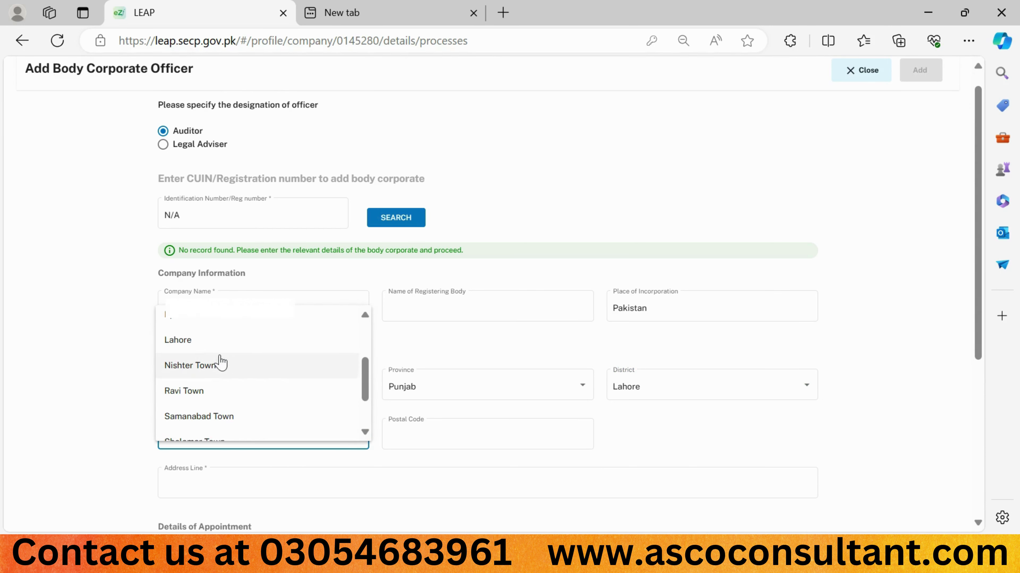
scroll(262, 371, up, 3)
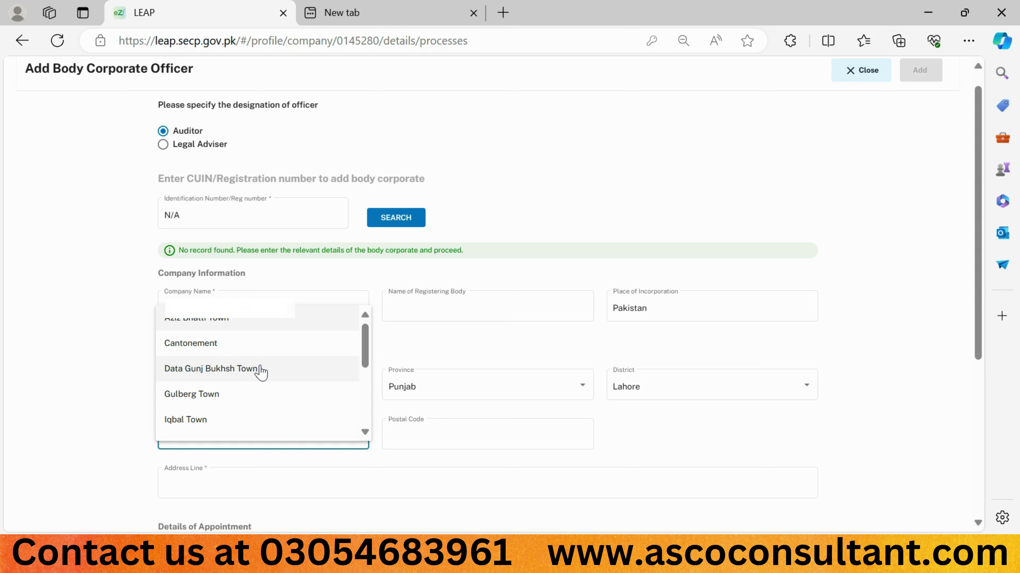
scroll(261, 371, down, 4)
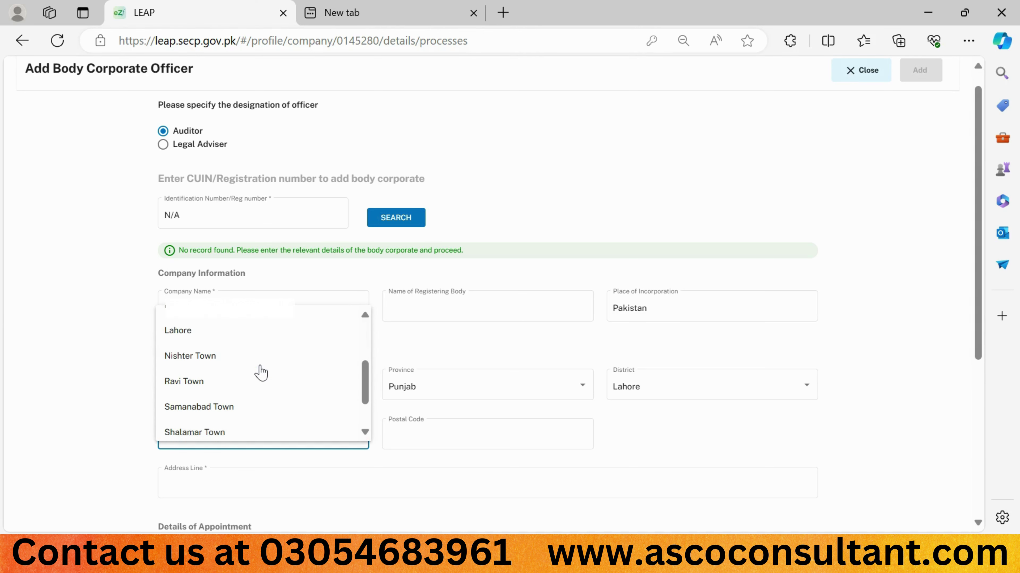
scroll(261, 372, up, 1)
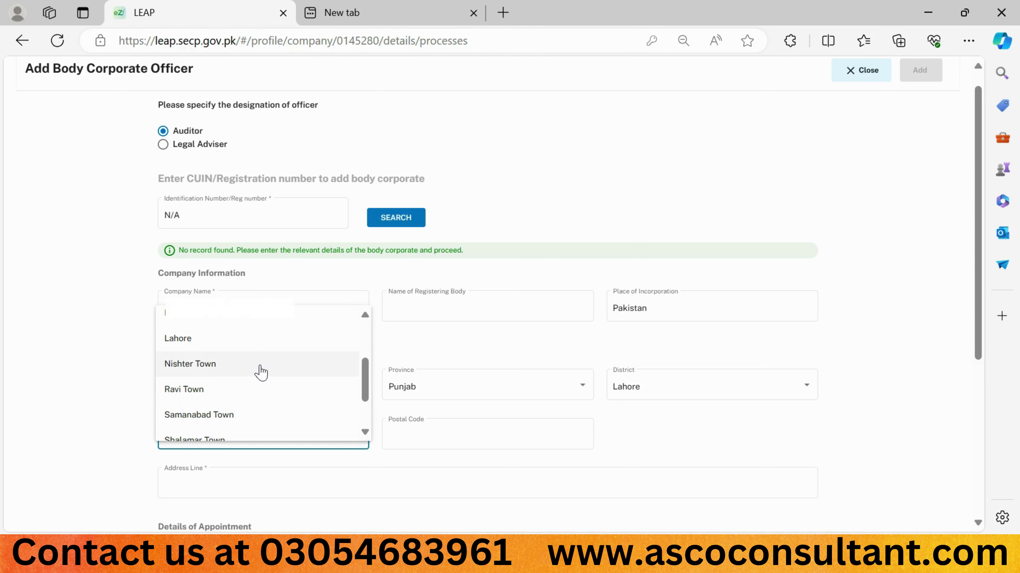
scroll(246, 371, up, 2)
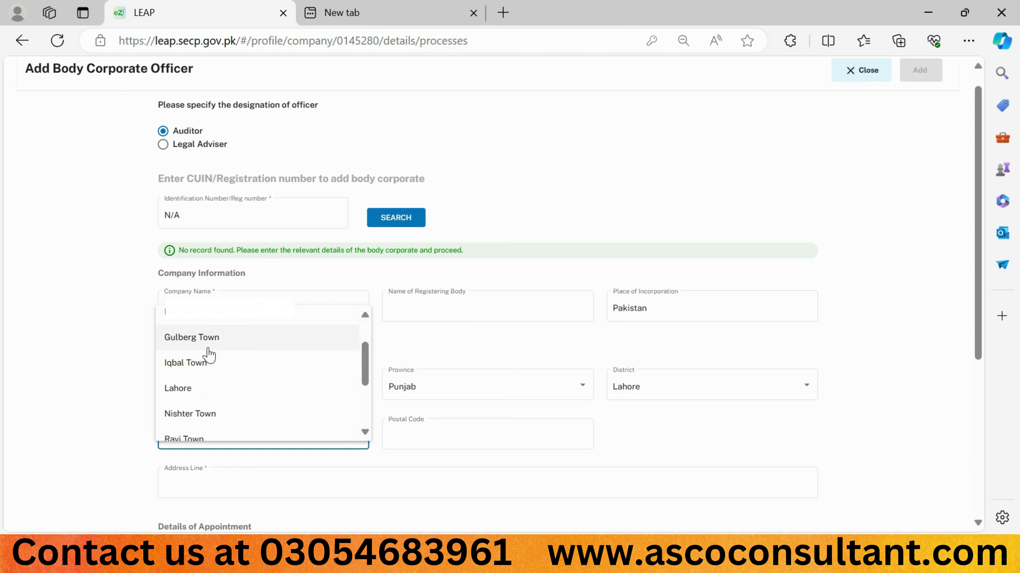
click(208, 349)
click(186, 485)
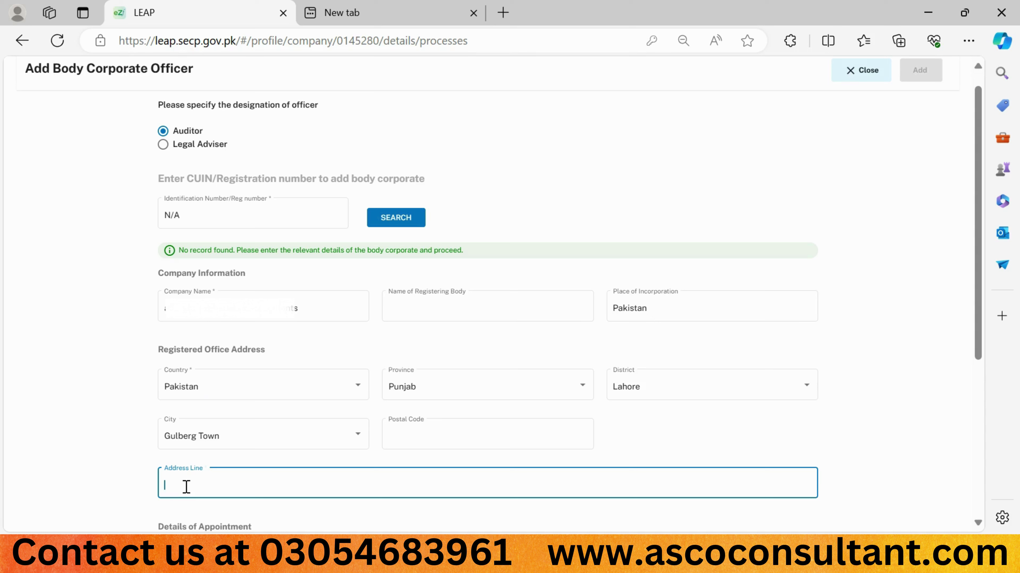
text(3)
Step: Set the auditor's date of appointment to 07/06/2024 and answer No to the appointment being due to removal of an auditor during tenure
scroll(399, 348, down, 5)
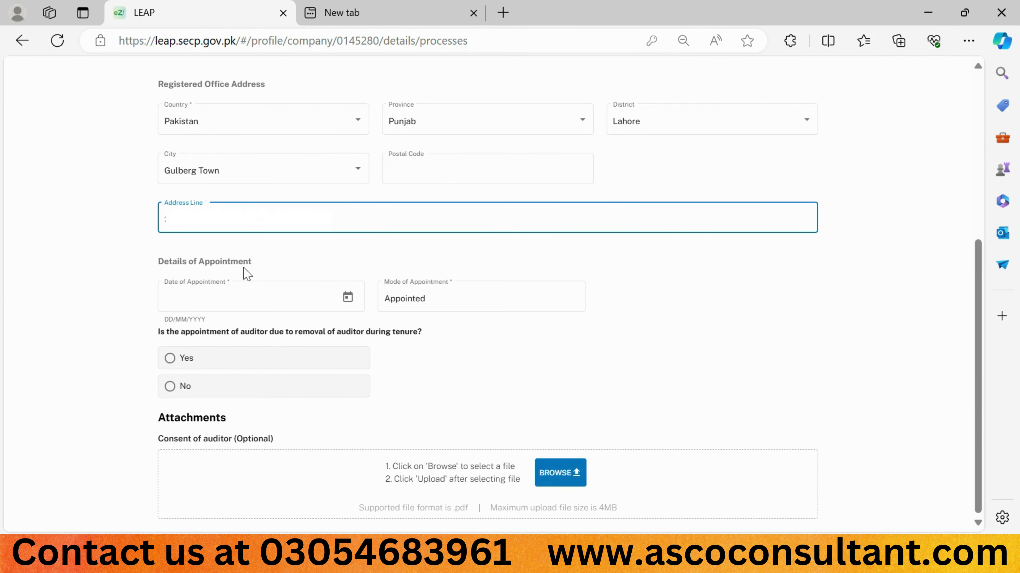
click(347, 299)
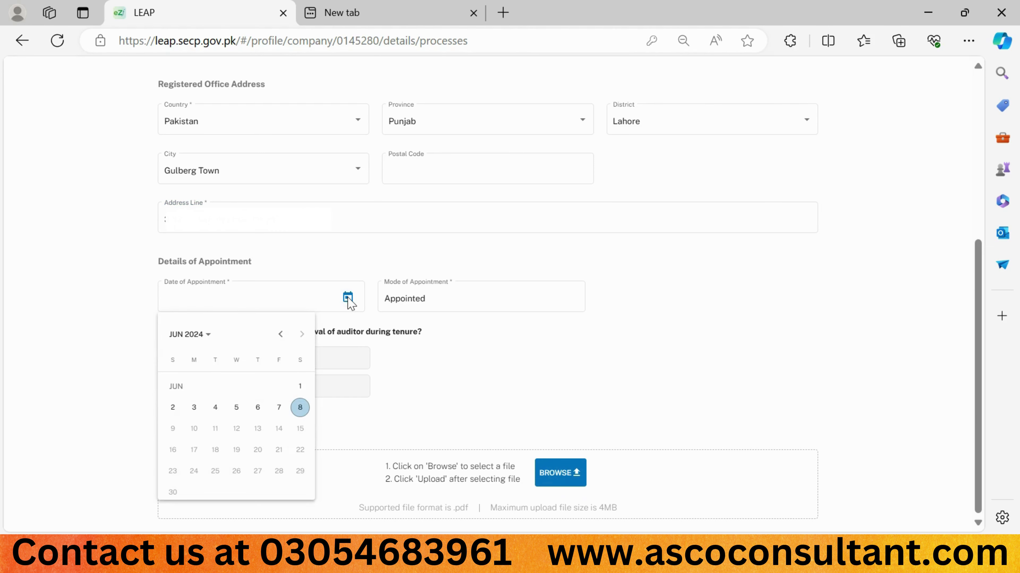
click(279, 408)
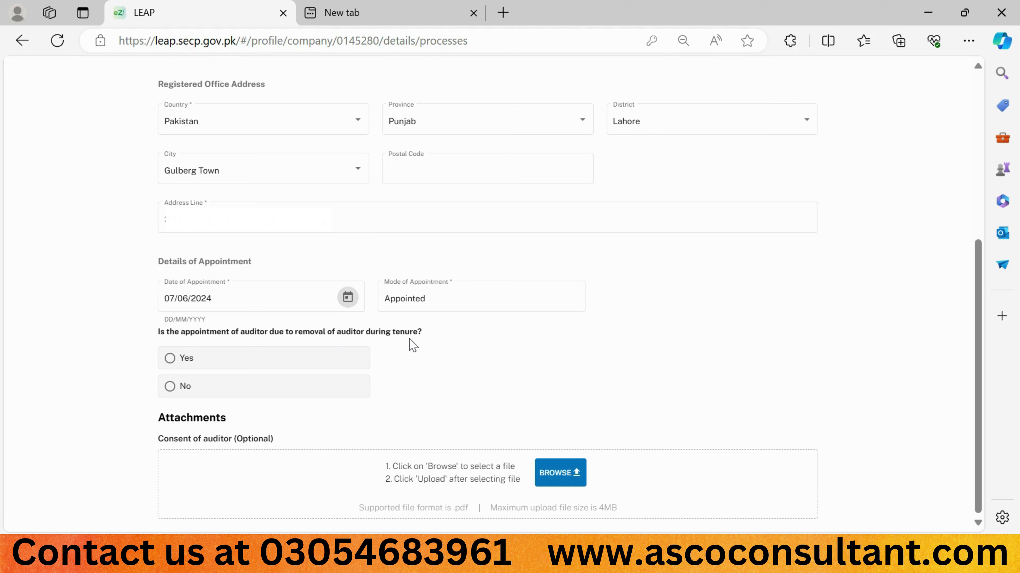
click(169, 388)
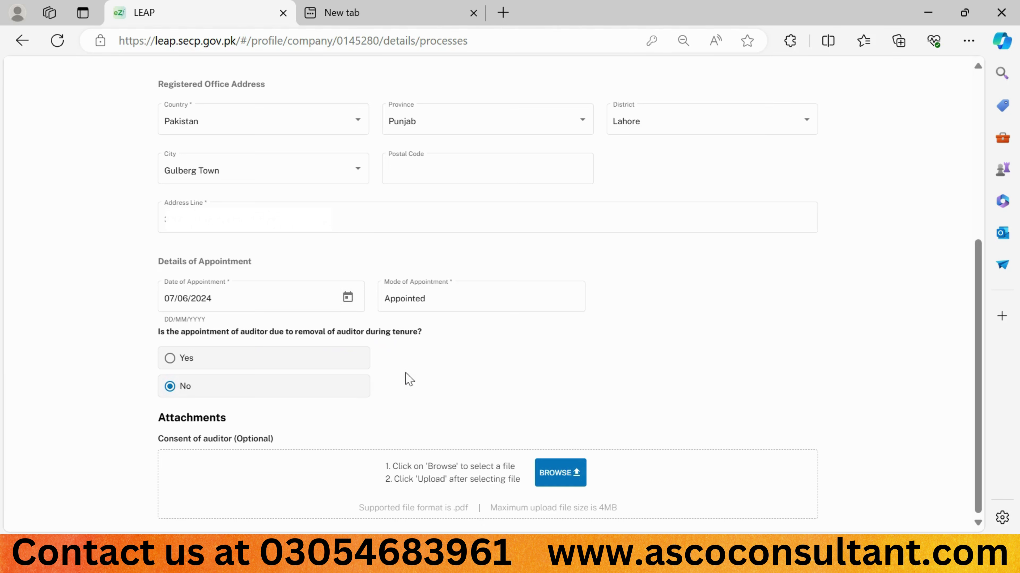
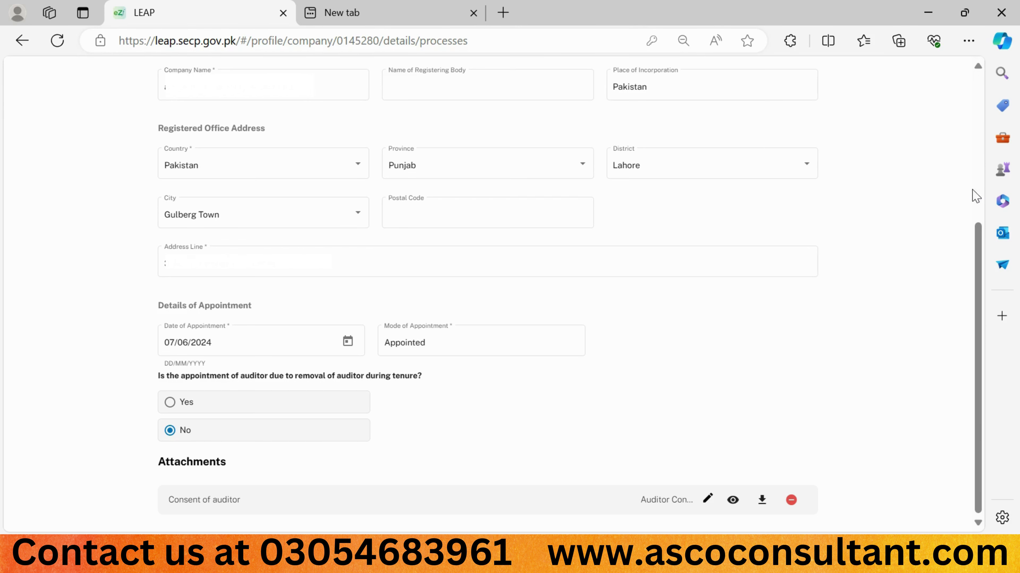
Step: Add the completed body corporate auditor to the newly appointed officers of the application
drag(978, 284, 837, 126)
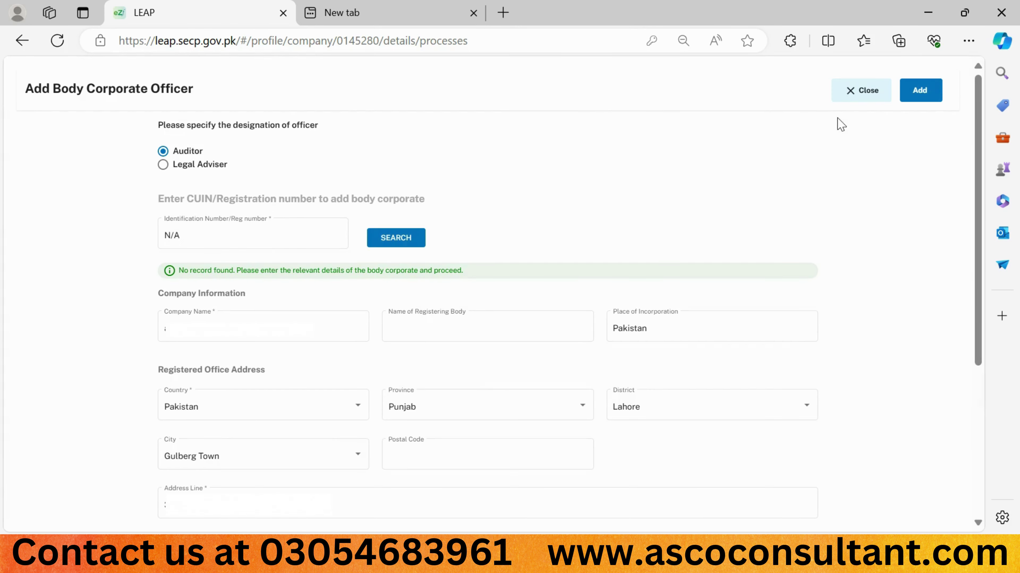
click(920, 91)
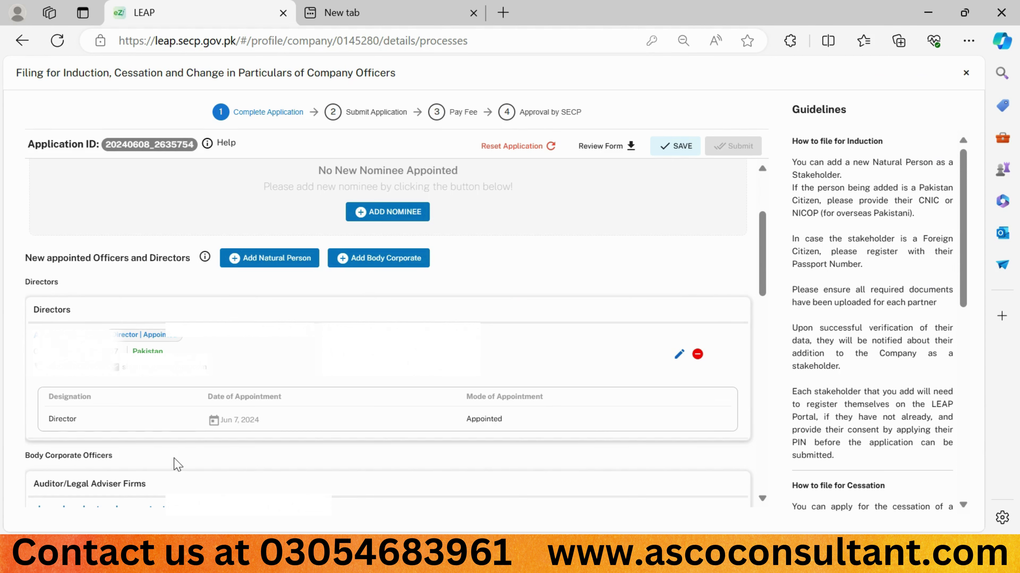
scroll(176, 464, down, 2)
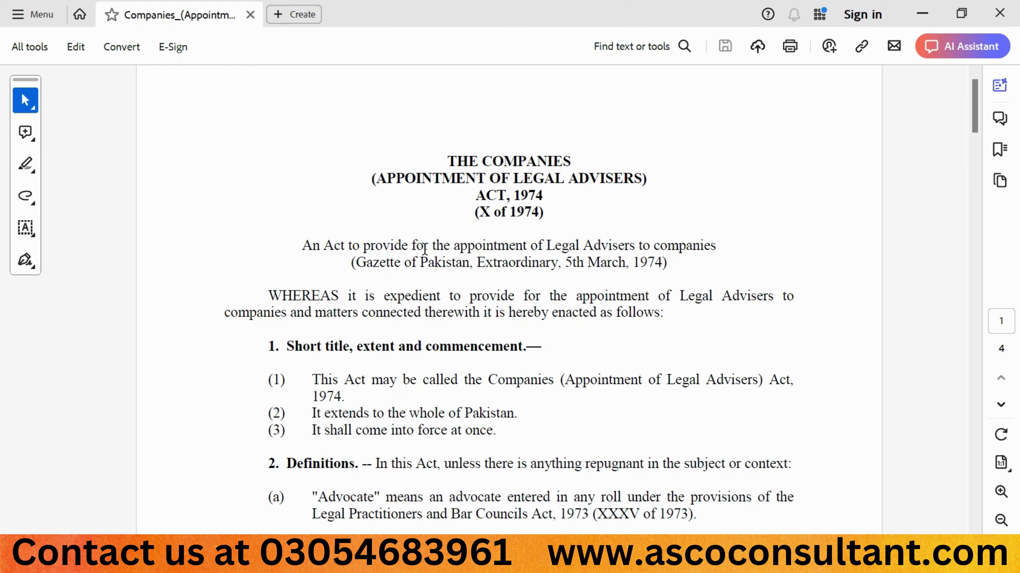
Step: Read the Companies (Appointment of Legal Advisers) Act, 1974 from its definitions through the section on who may not be appointed Legal Adviser
scroll(425, 247, down, 5)
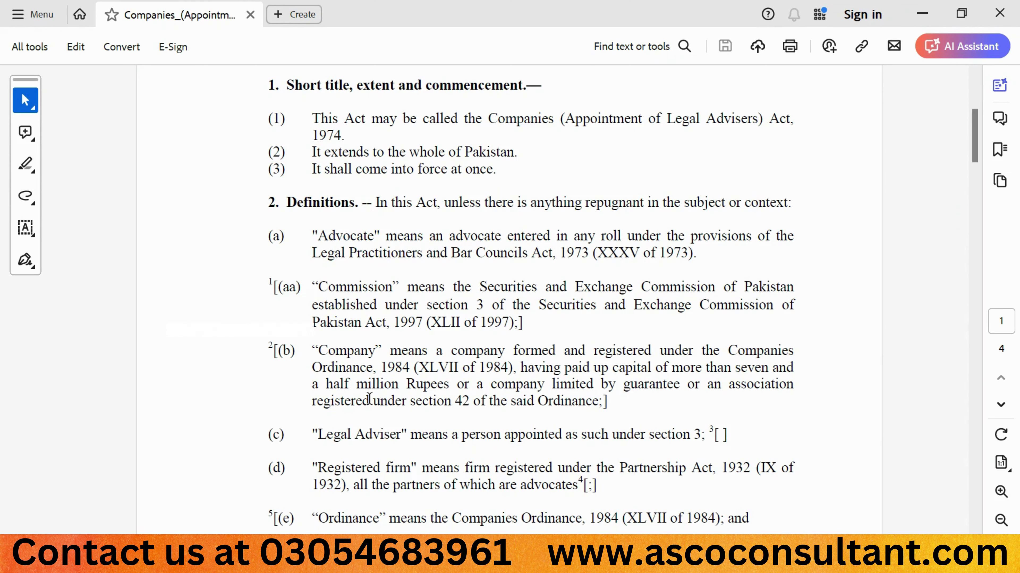
scroll(369, 399, down, 15)
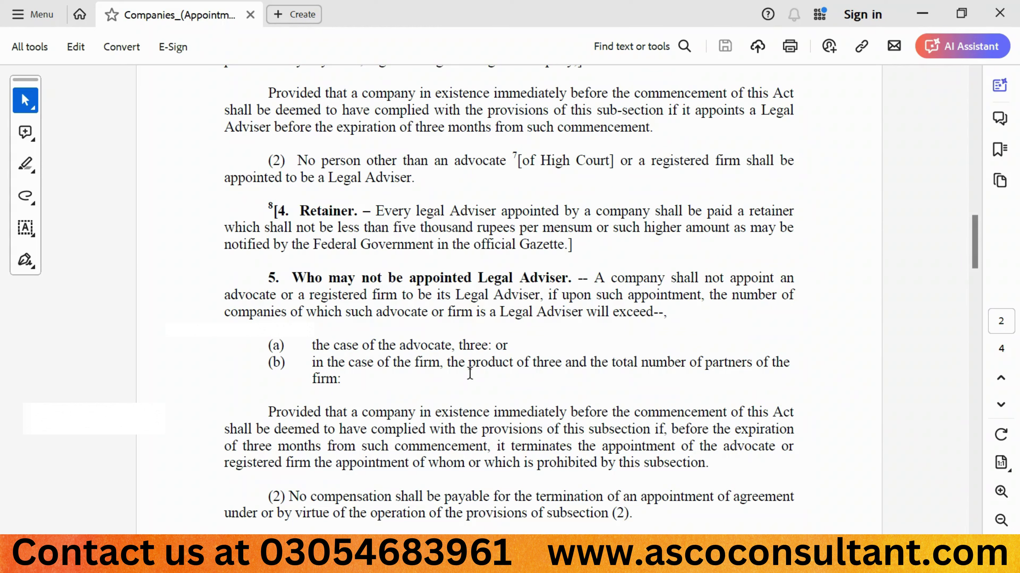
scroll(469, 373, down, 3)
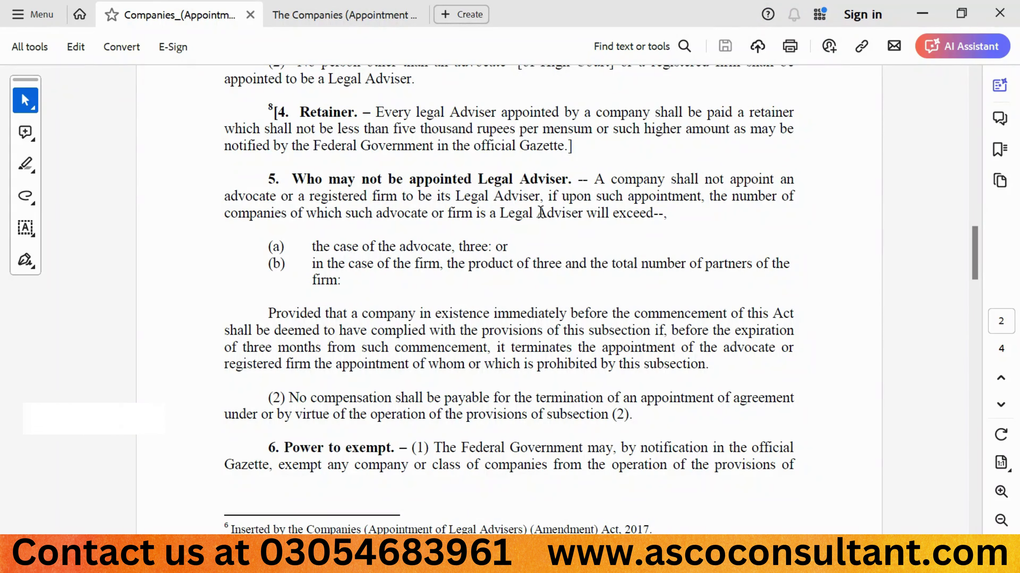